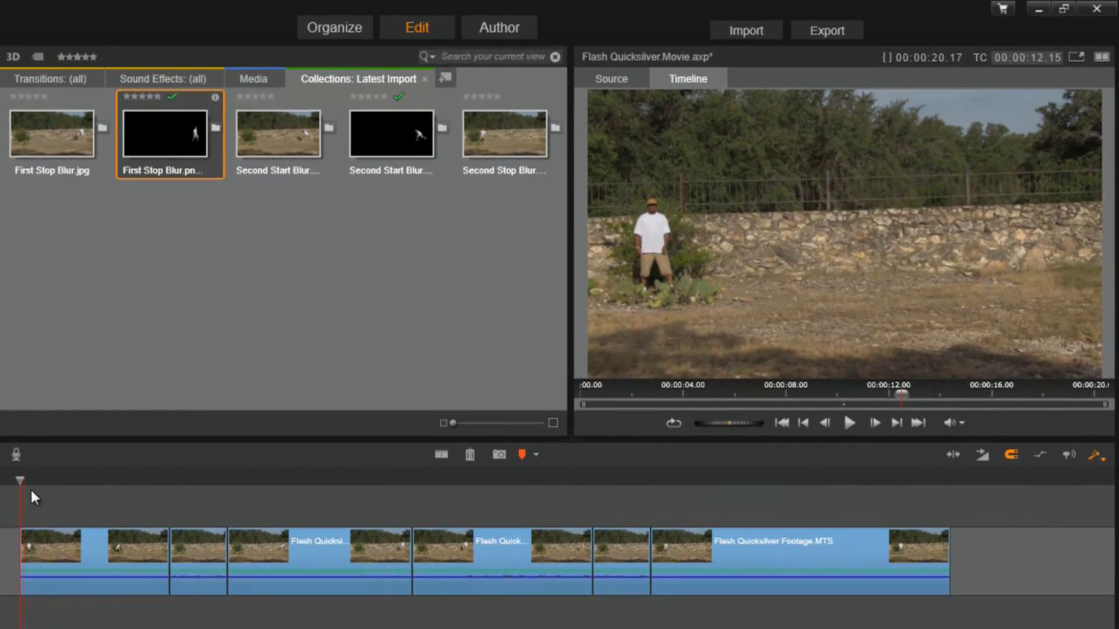
Examine the footage around the cuts at both ends of the short second clip, checking the frames where the runner disappears and reappears
left_click_drag(22, 480, 170, 517)
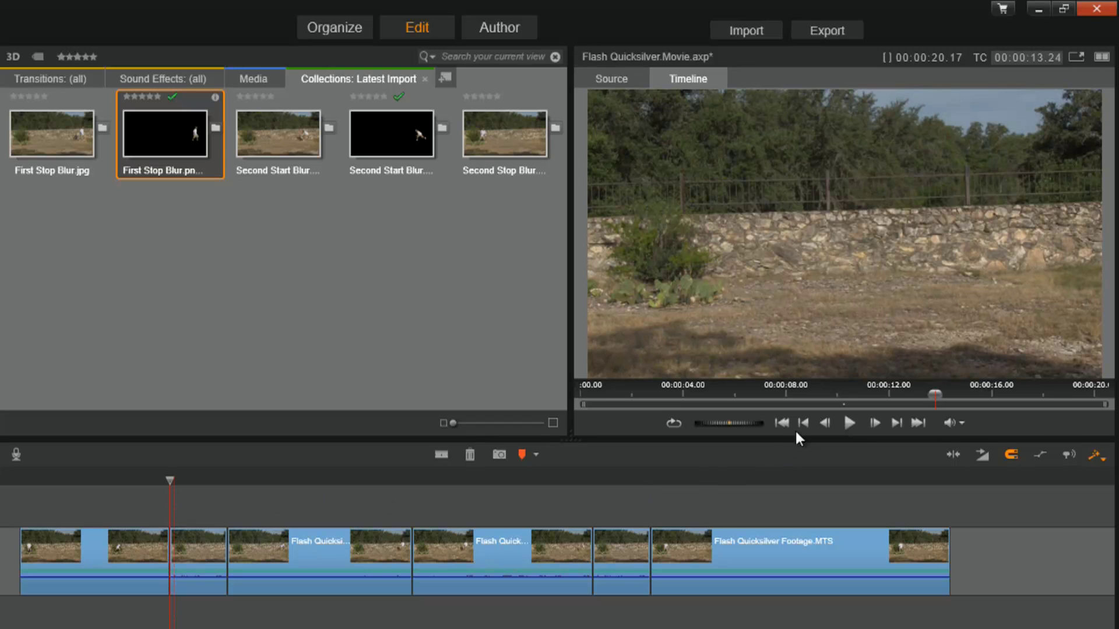
left_click(826, 425)
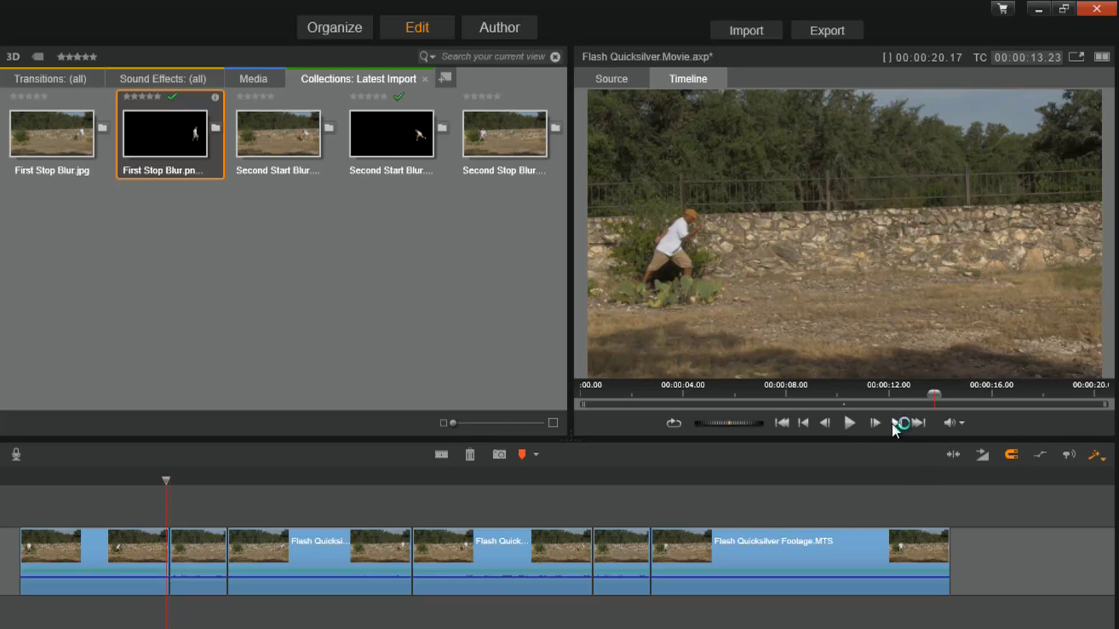
left_click(876, 423)
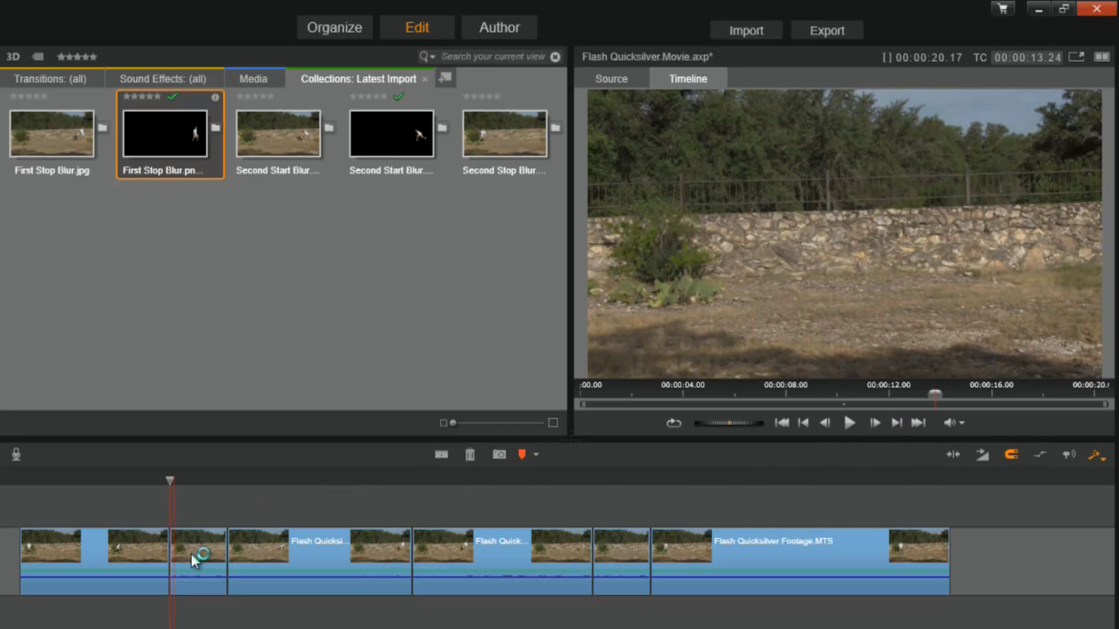
left_click_drag(175, 480, 212, 496)
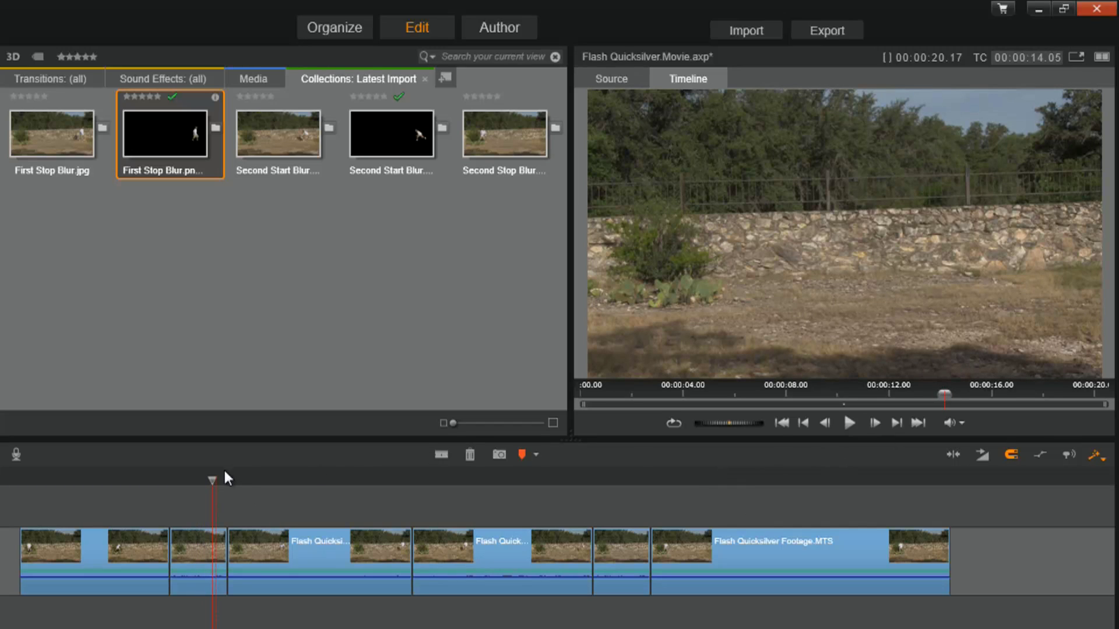
left_click_drag(212, 481, 227, 484)
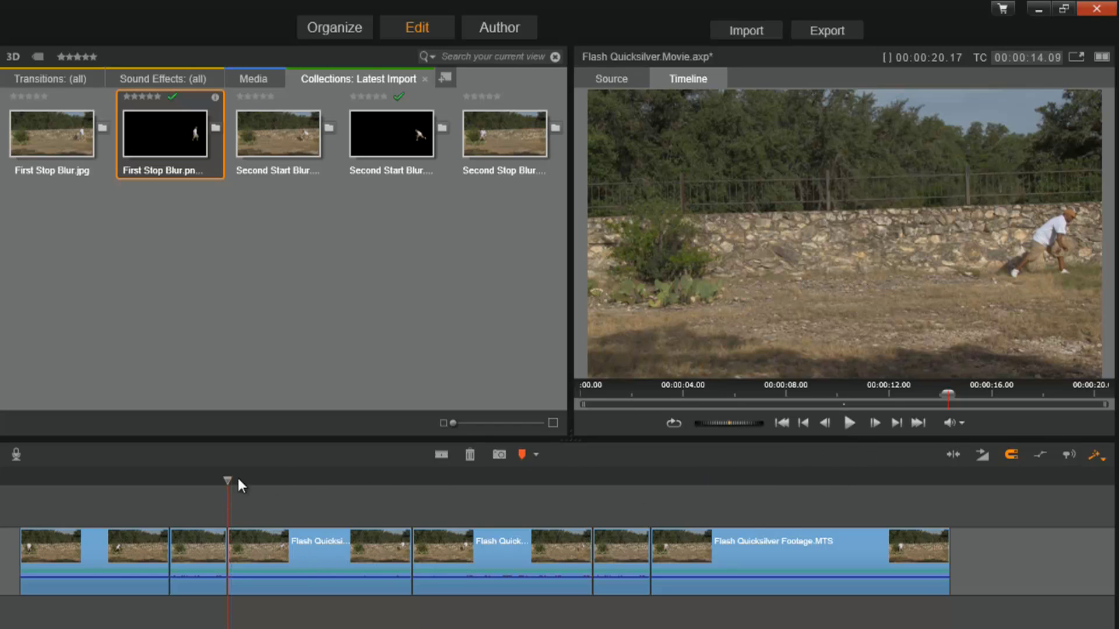
left_click_drag(224, 480, 247, 480)
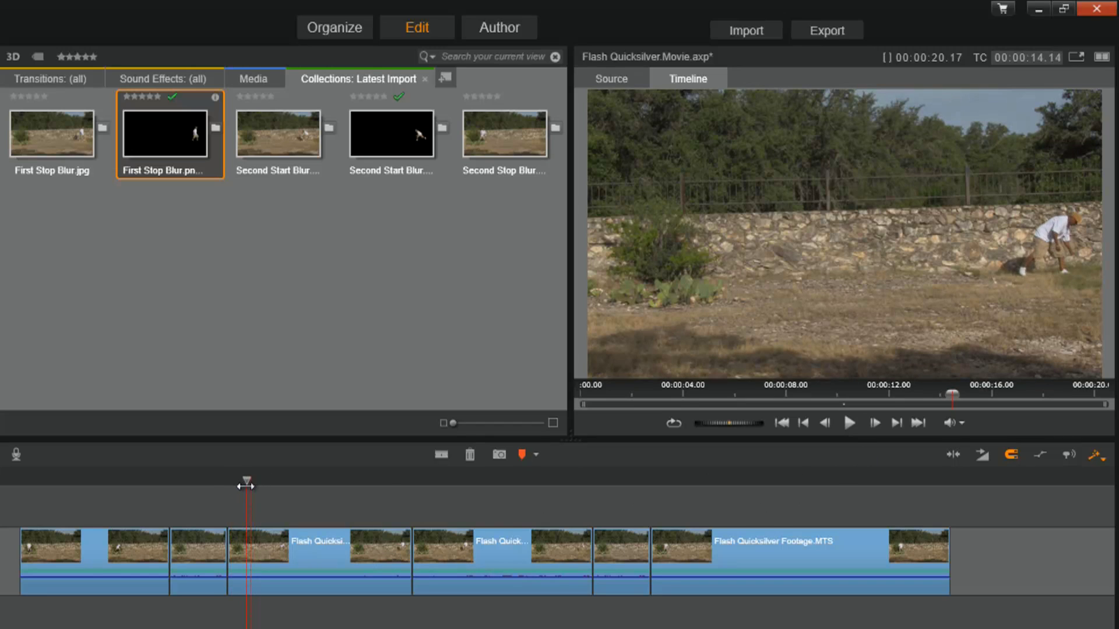
left_click(803, 424)
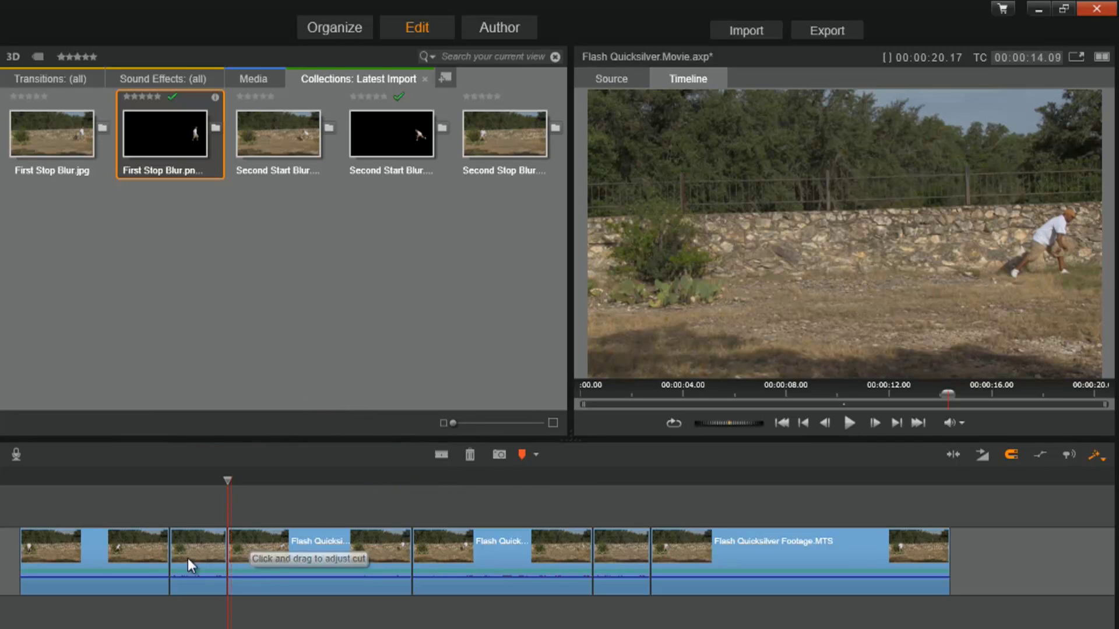
Check the duration of the short second Flash Quicksilver Footage.MTS clip, leaving the value as it is
left_click(207, 553)
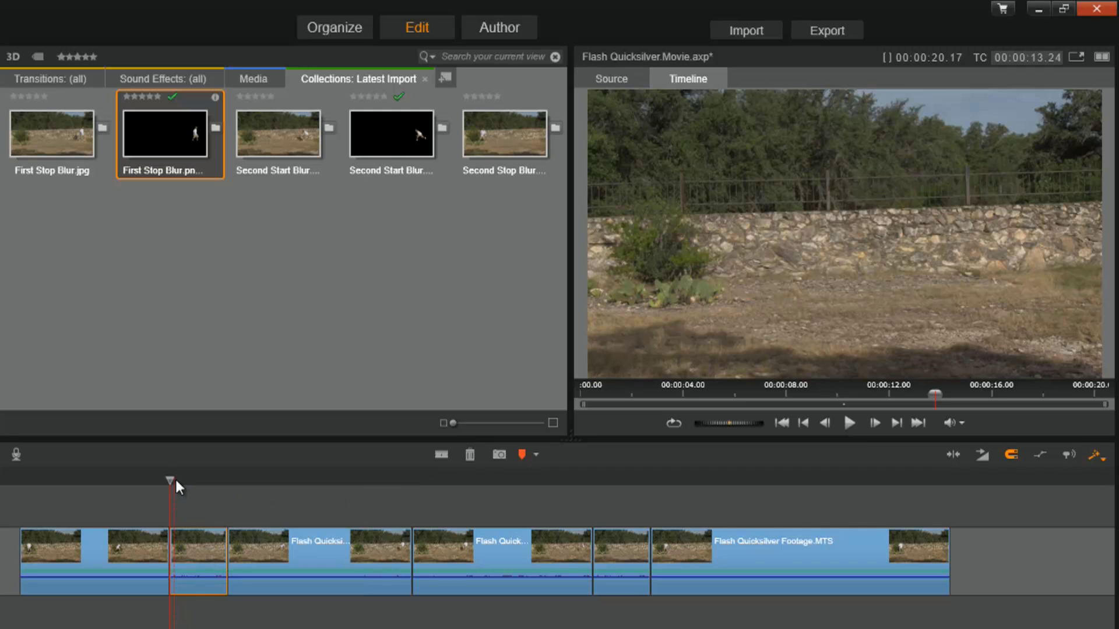
mouse_move(169, 481)
left_mouse_down()
mouse_move(200, 484)
mouse_move(190, 486)
left_mouse_up()
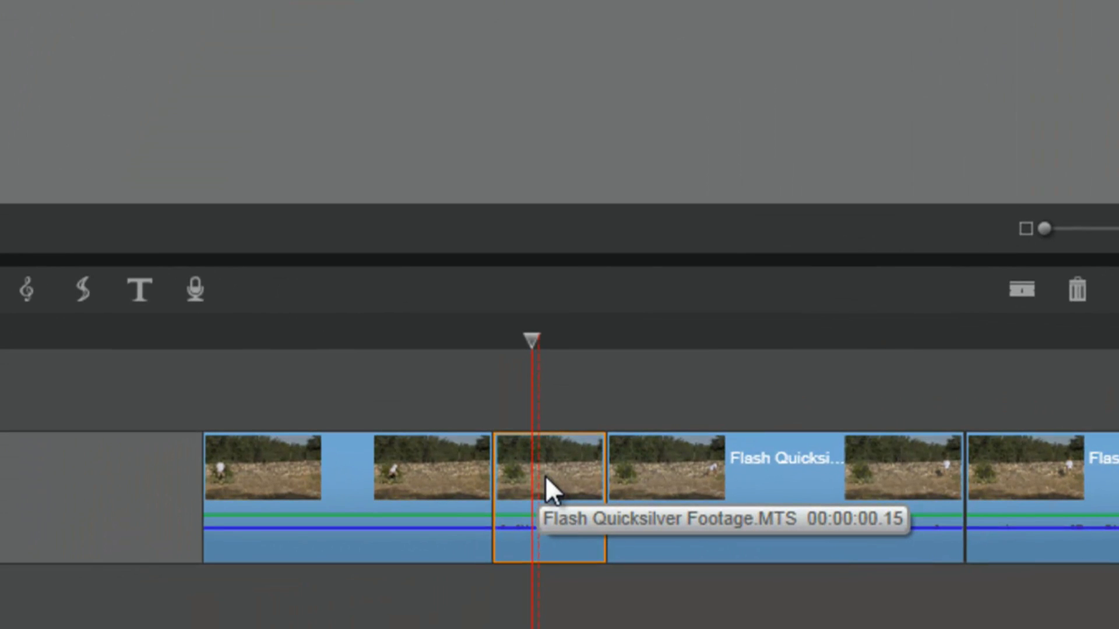
right_click(545, 474)
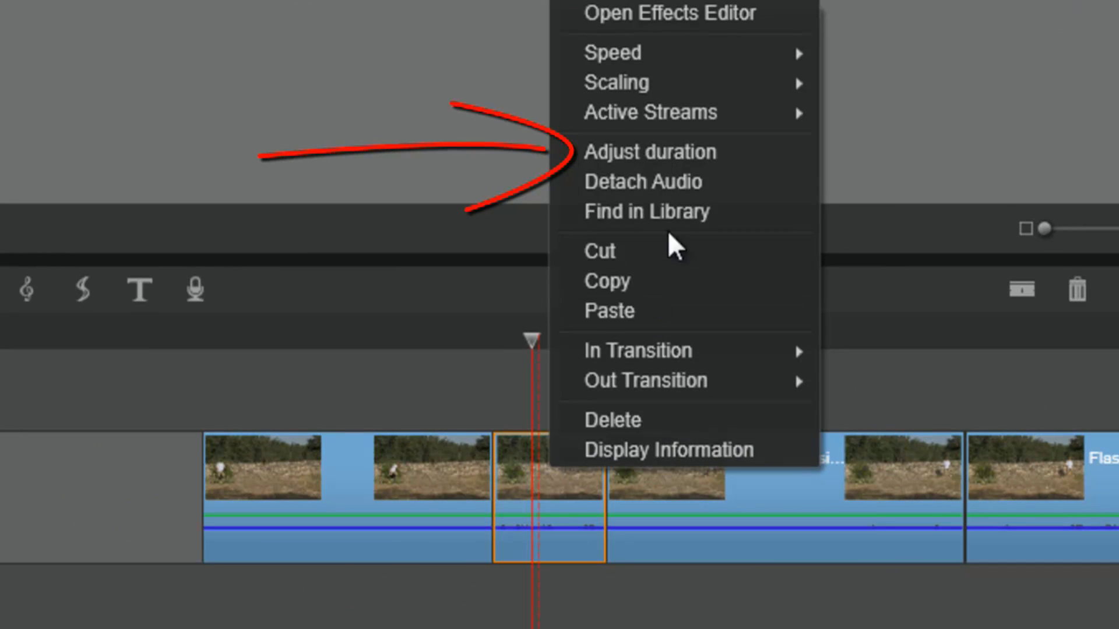
left_click(672, 152)
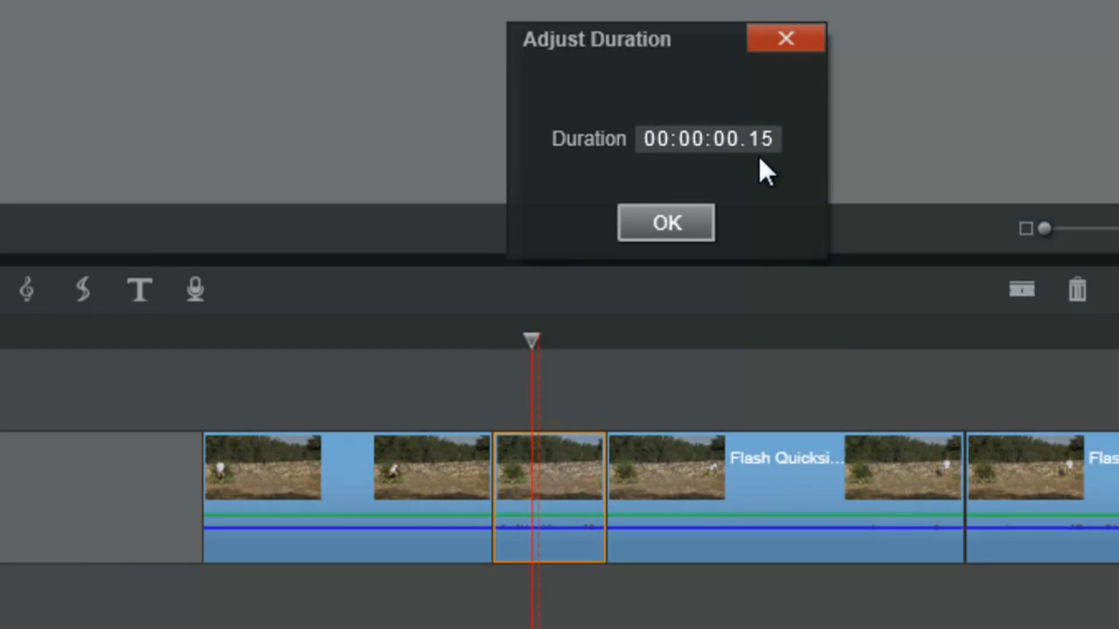
left_click(657, 217)
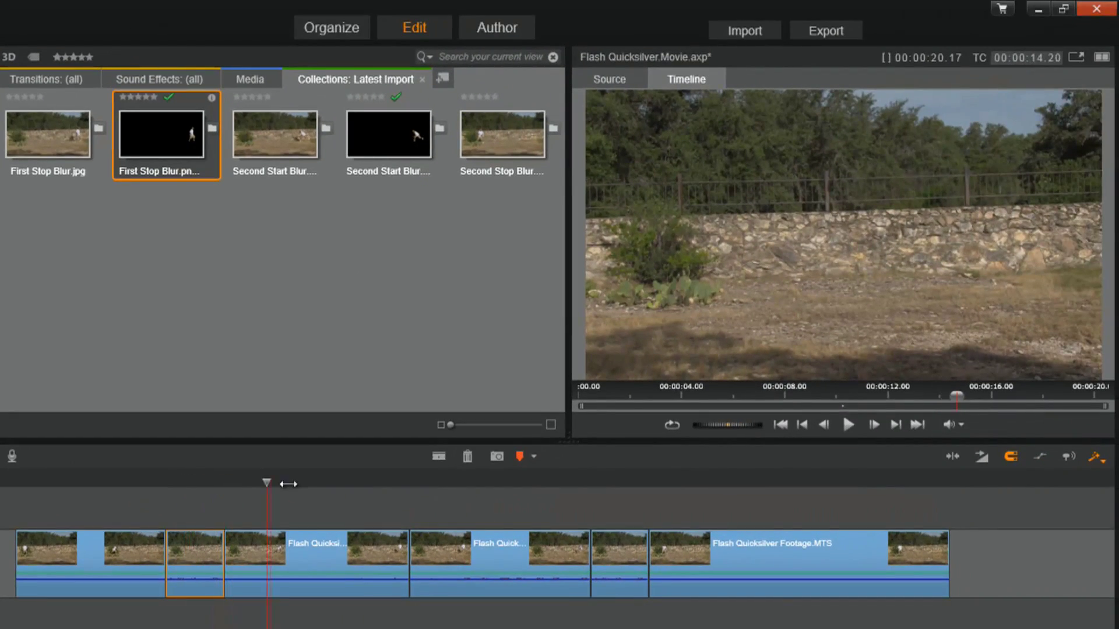
Step through the frames around the first cut and park the playhead on the first clip's last frame, 00:00:13.23
left_click_drag(288, 483, 143, 498)
left_click_drag(79, 509, 340, 627)
left_click(356, 502)
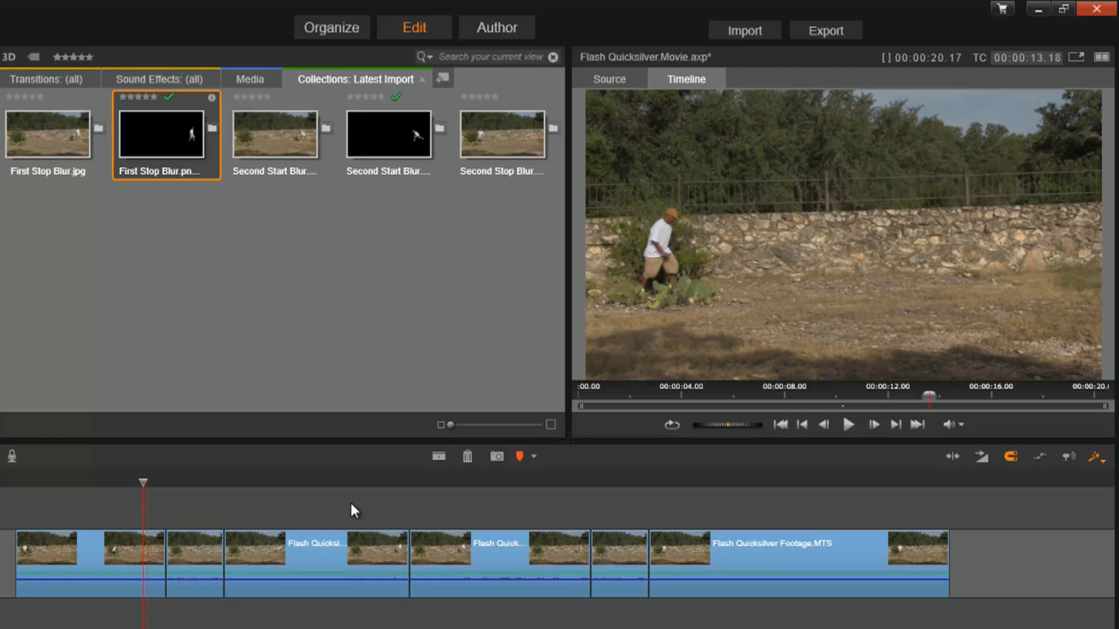
mouse_move(145, 480)
left_mouse_down()
mouse_move(255, 500)
mouse_move(146, 509)
left_mouse_up()
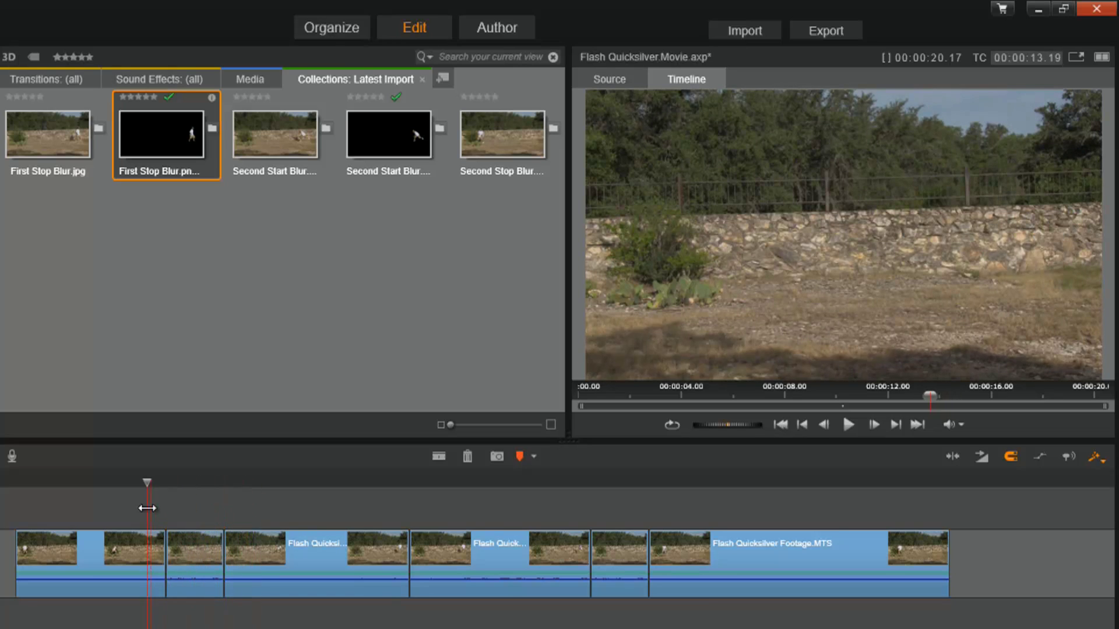
left_click(872, 426)
left_click(872, 425)
left_click(872, 425)
left_click(873, 425)
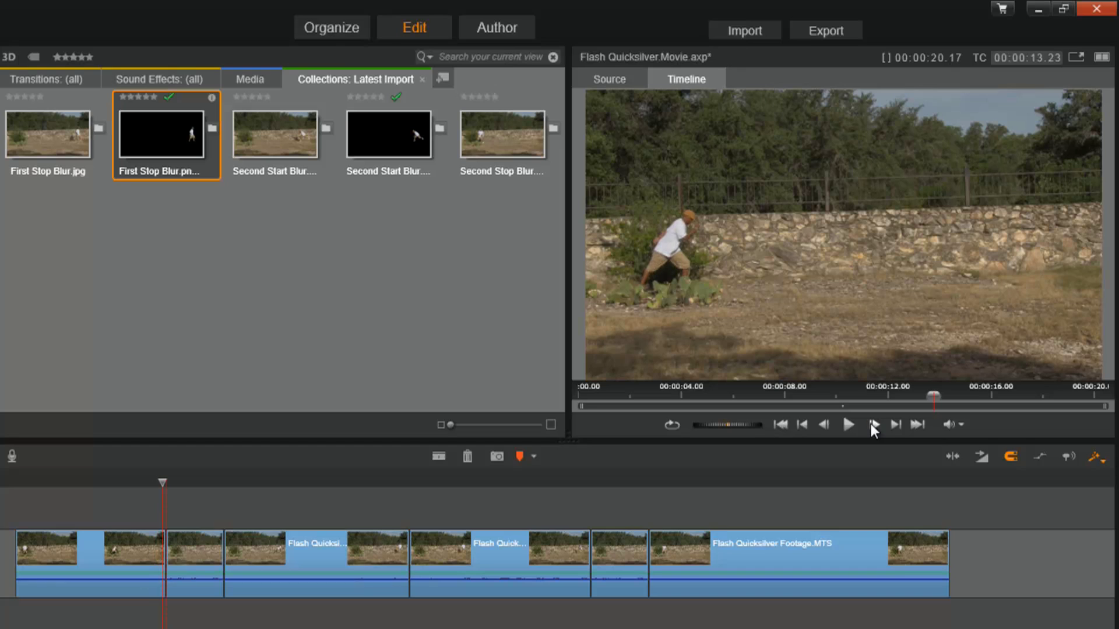
left_click(872, 423)
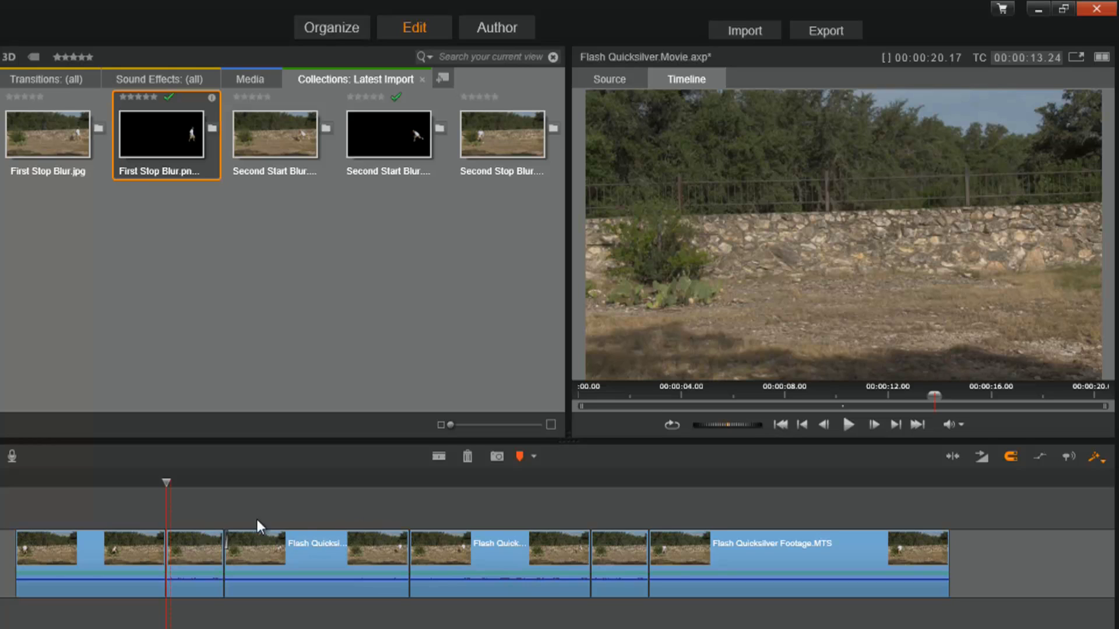
left_click(822, 425)
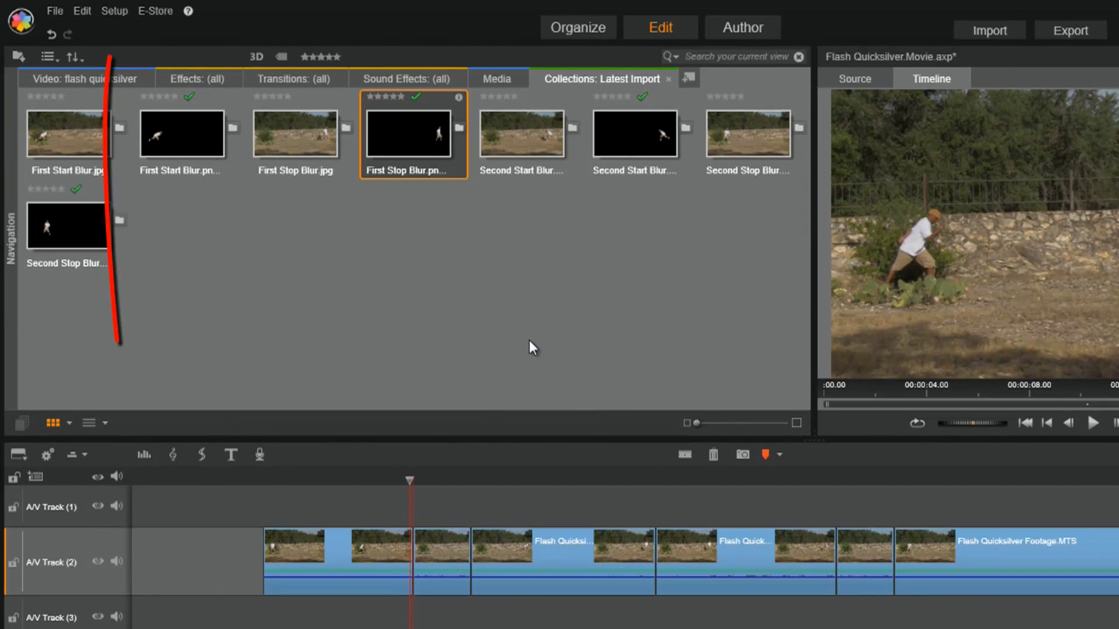
Review the import settings for the snapshots directory and snapshot format, leaving them as they are
left_click(115, 13)
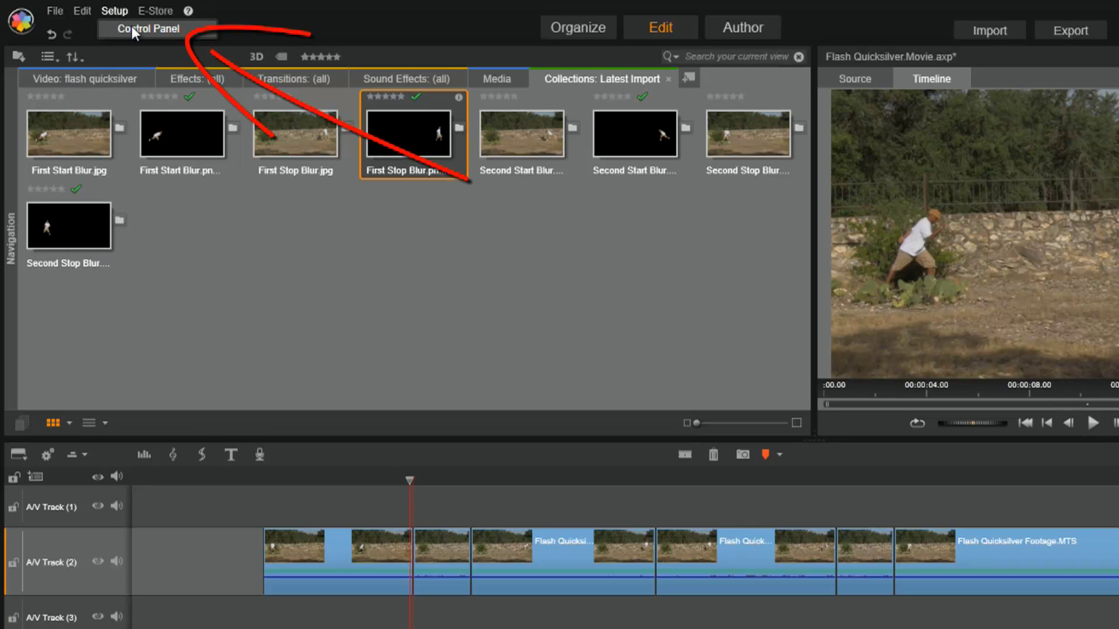
left_click(131, 25)
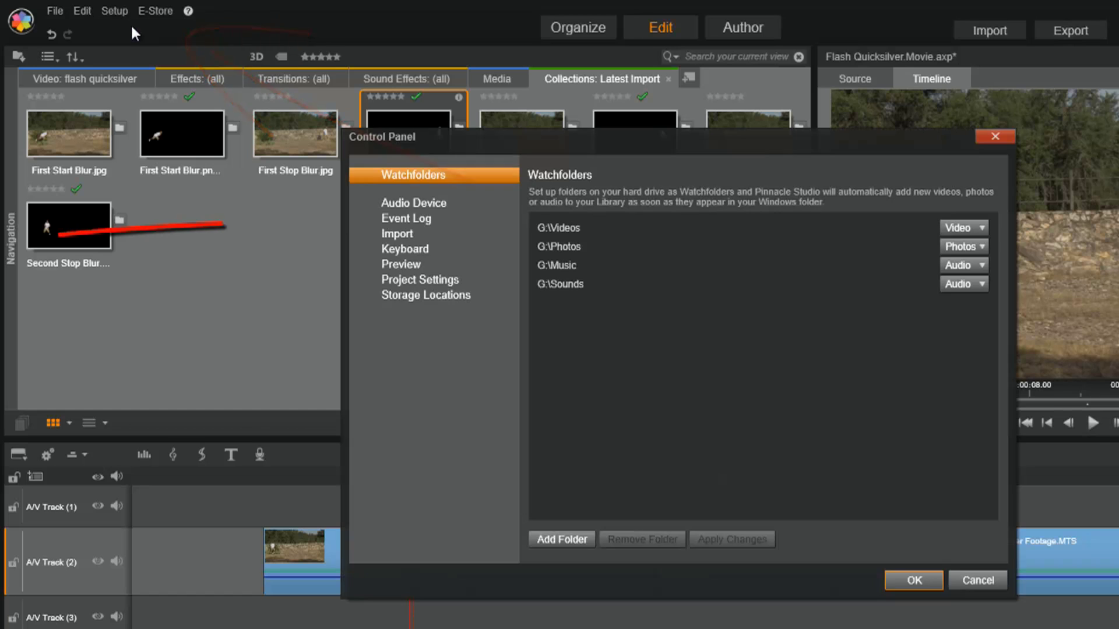
left_click(390, 233)
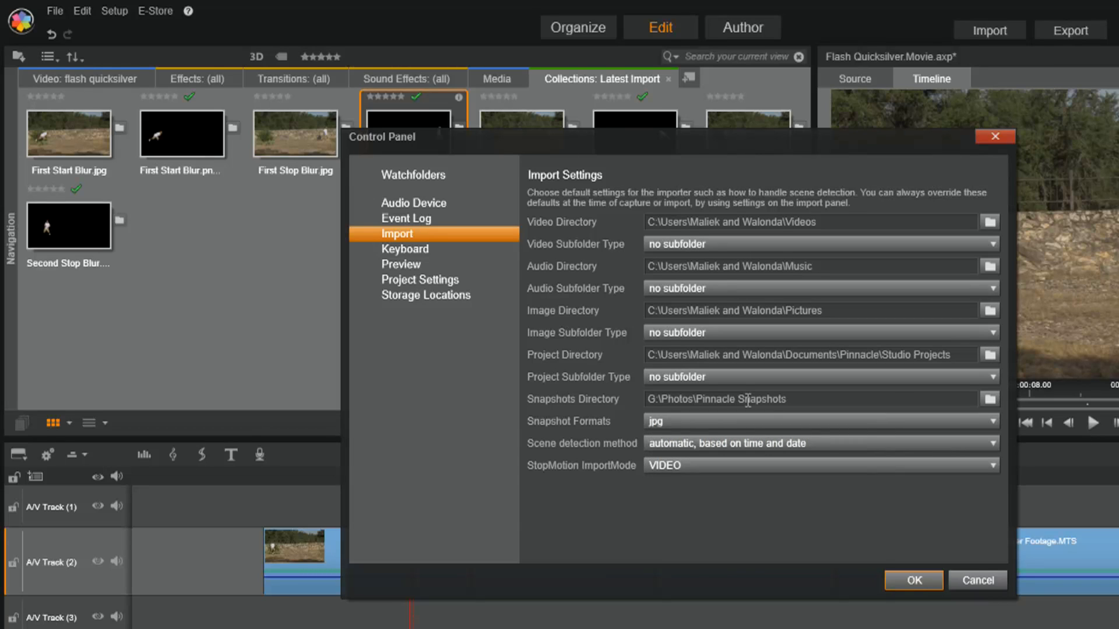
left_click(914, 581)
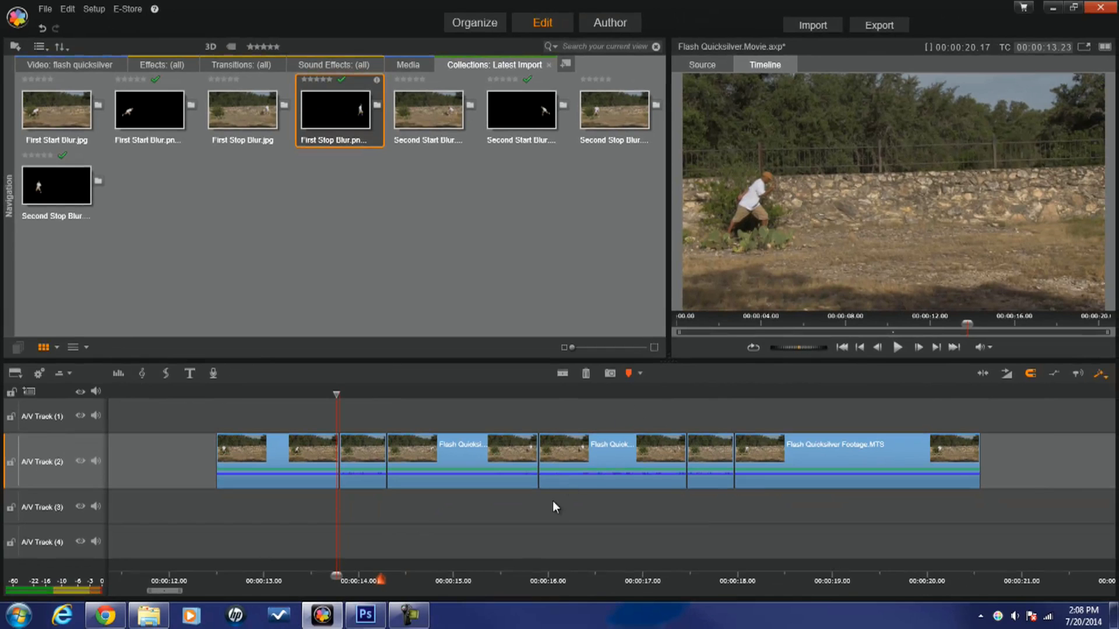
Switch to Photoshop and activate the Quick Selection tool for the runner in First Start Blur.jpg
left_click(377, 618)
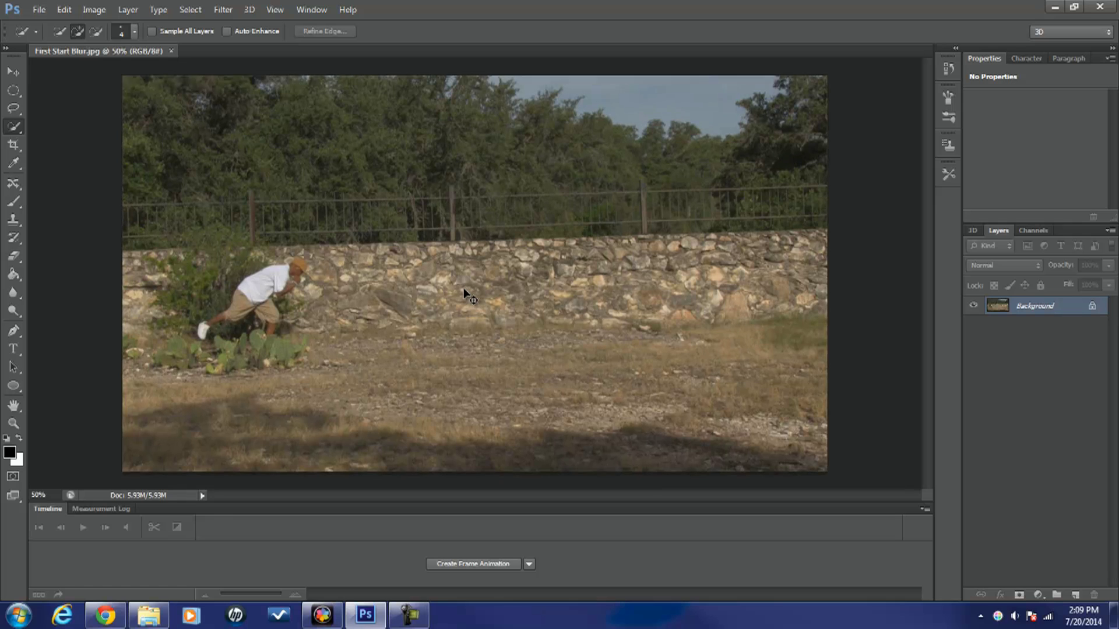
key("ctrl+plus")
key("ctrl+plus")
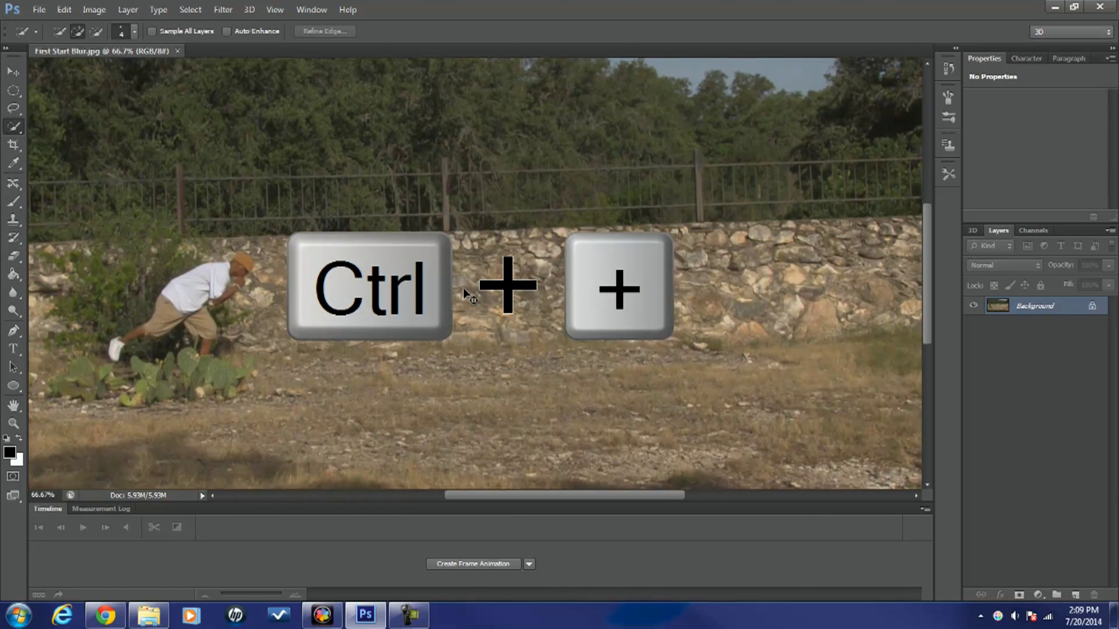
key("ctrl+plus")
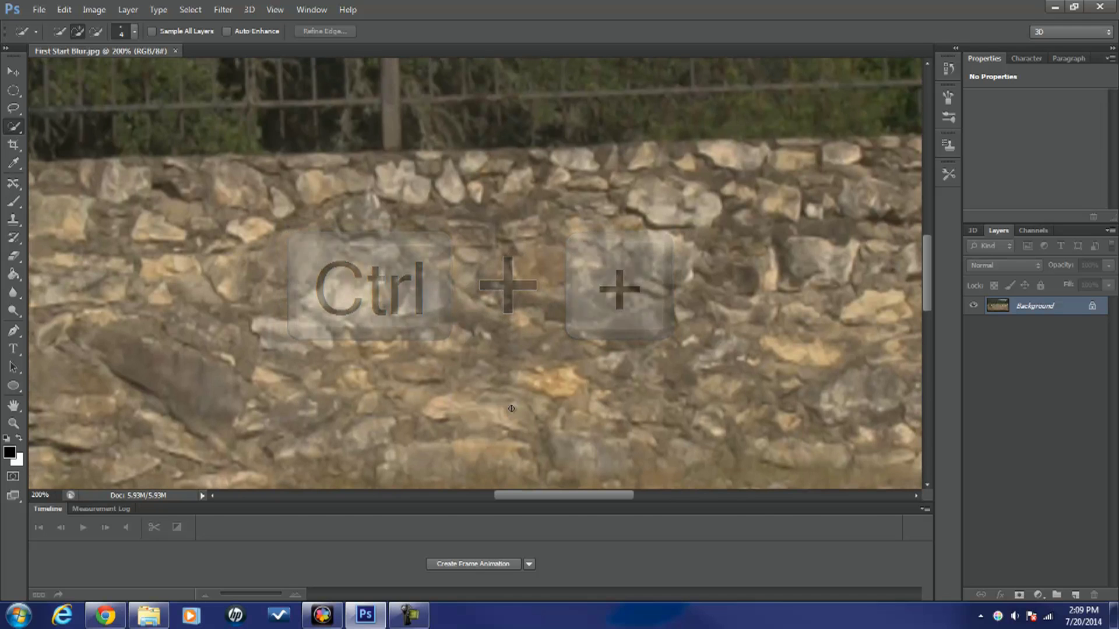
left_click_drag(557, 495, 433, 506)
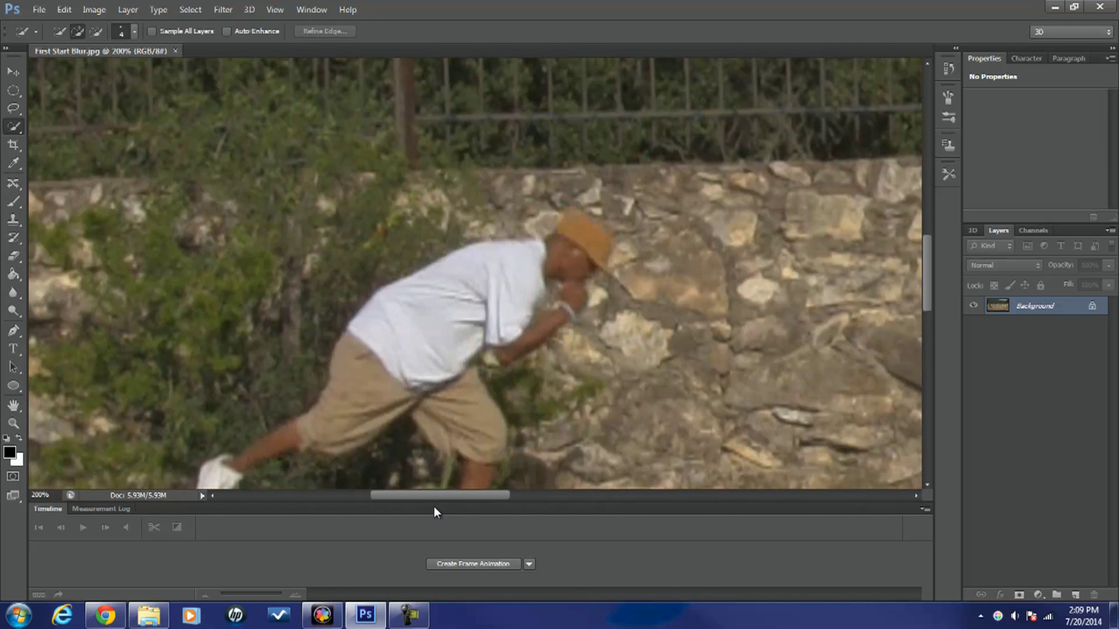
left_click_drag(928, 263, 933, 288)
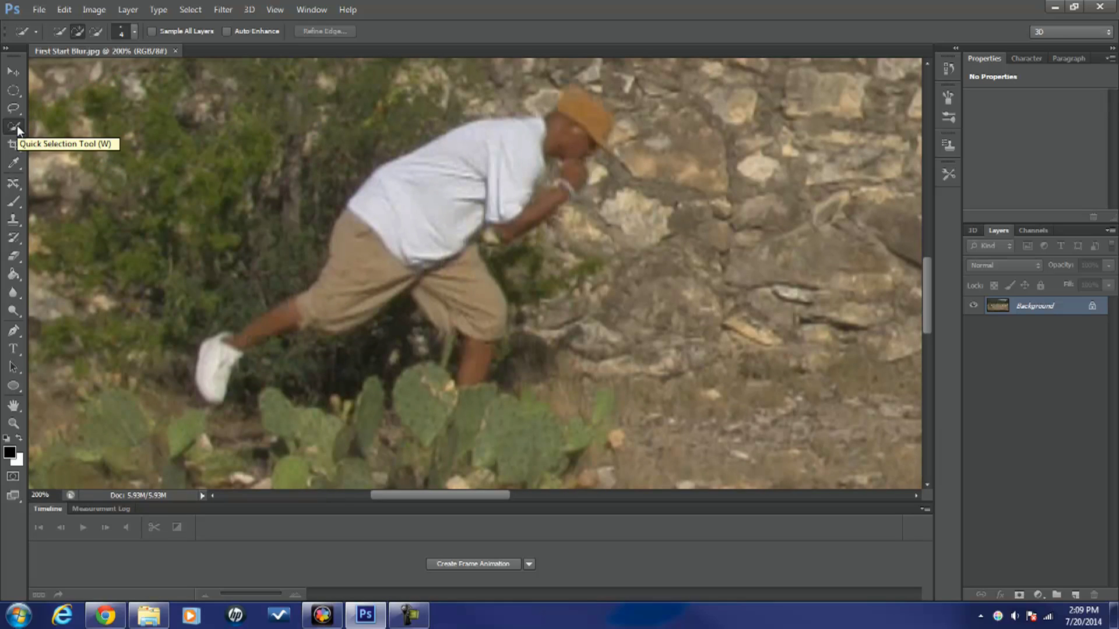
left_click(17, 125)
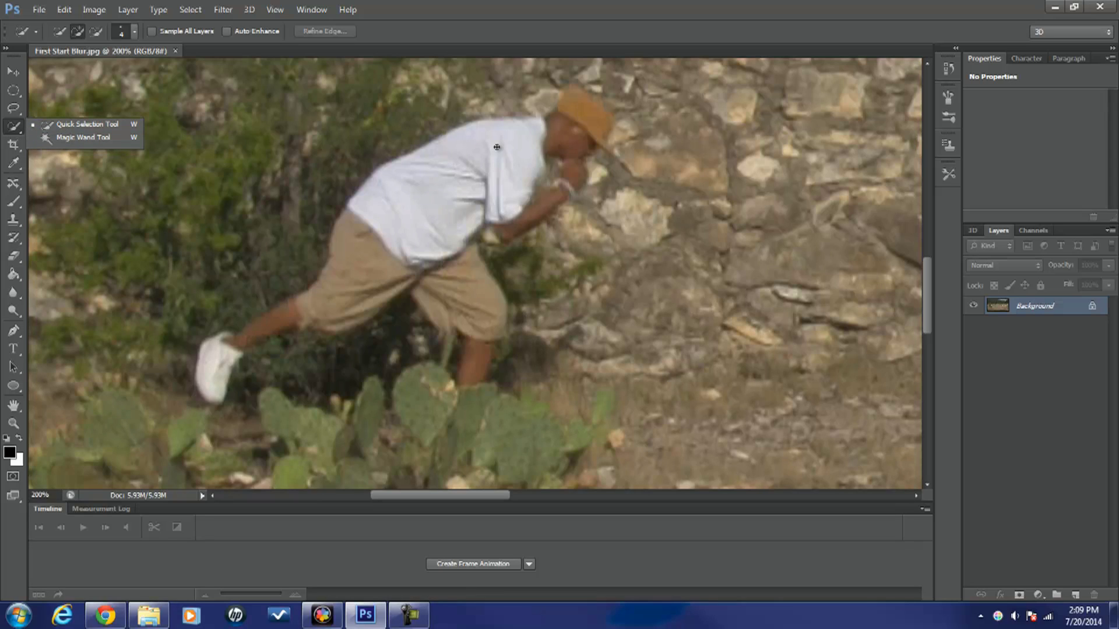
left_click(75, 125)
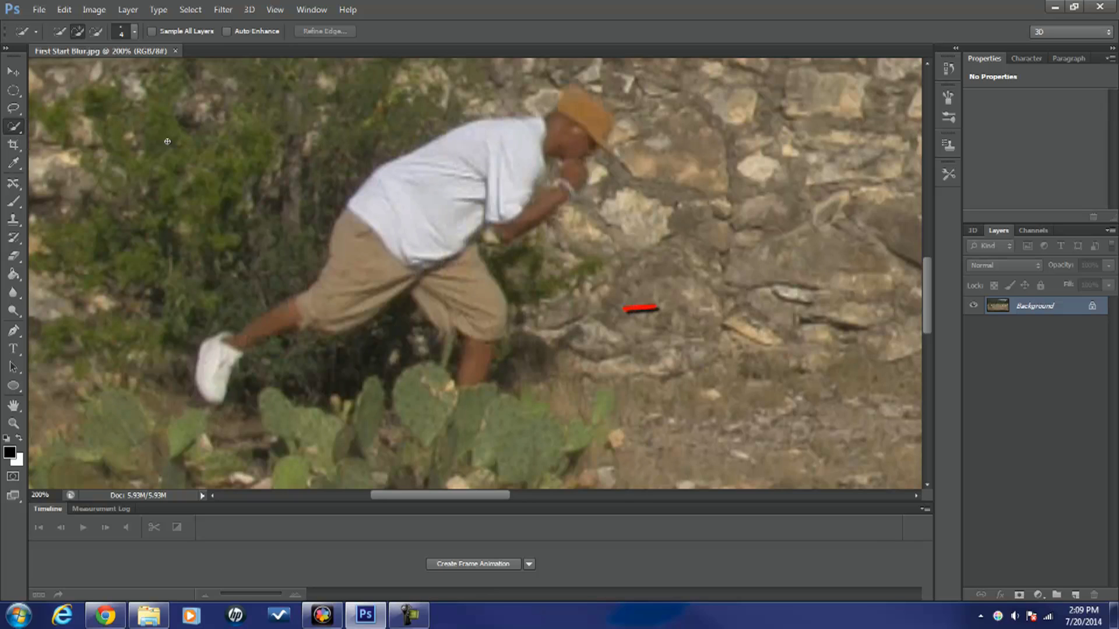
Duplicate the Background layer as "Mask This Layer" and hide the original Background layer
right_click(1036, 308)
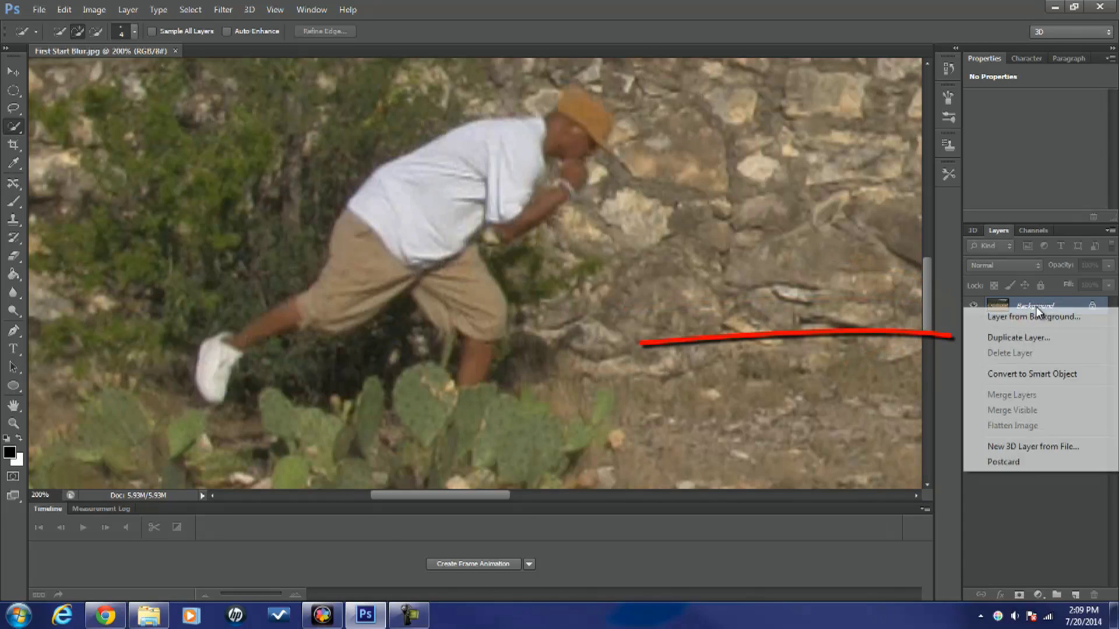
left_click(1019, 337)
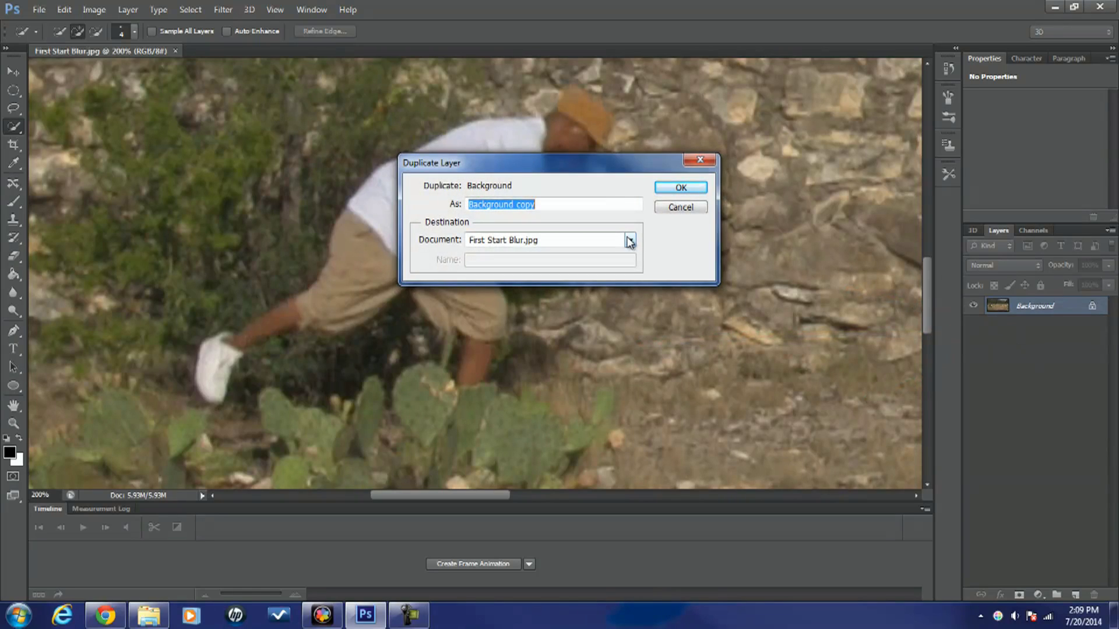
type("Mask This La")
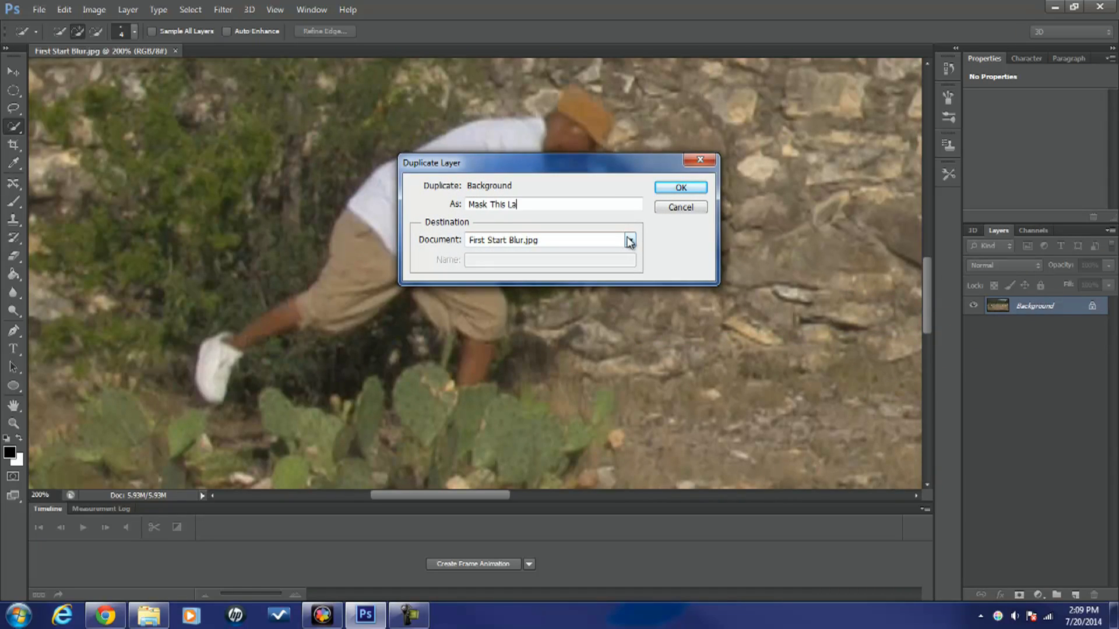
type("yer")
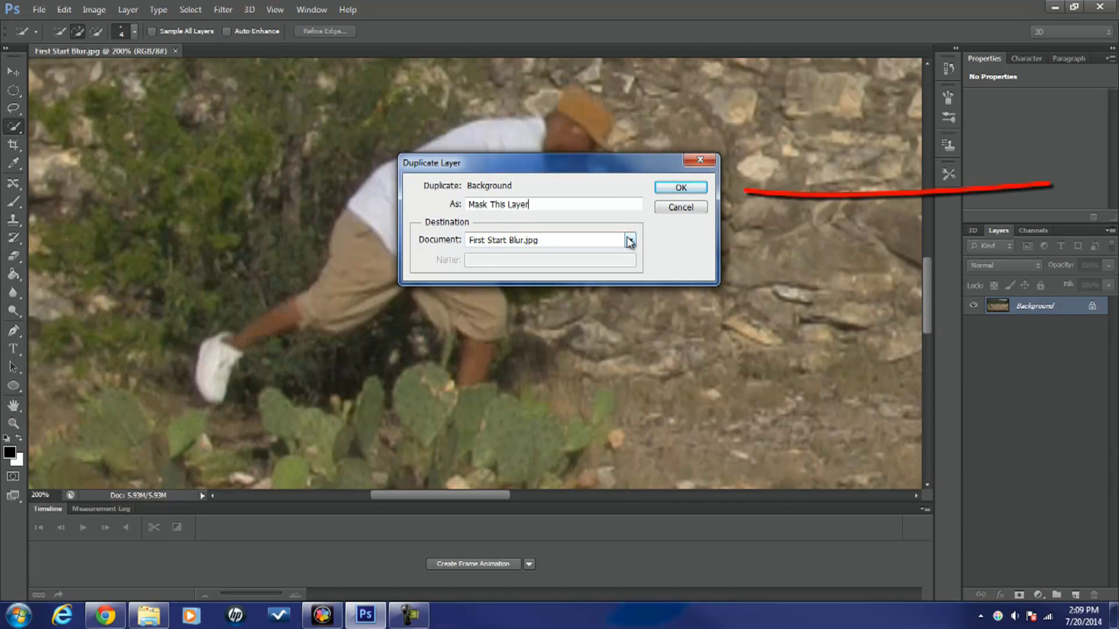
left_click(686, 189)
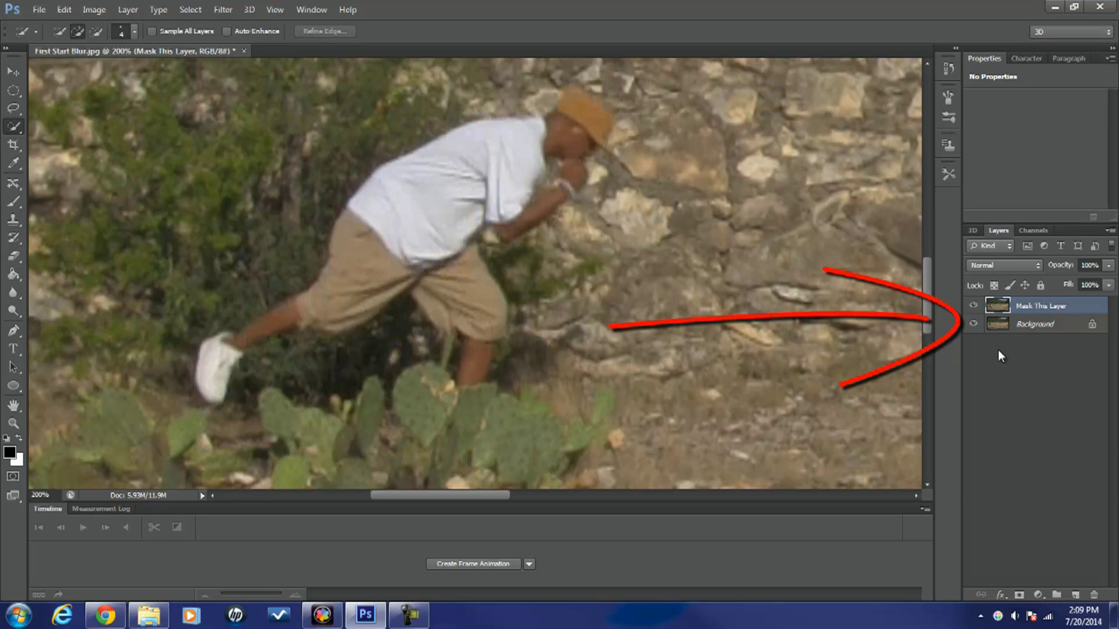
left_click(973, 324)
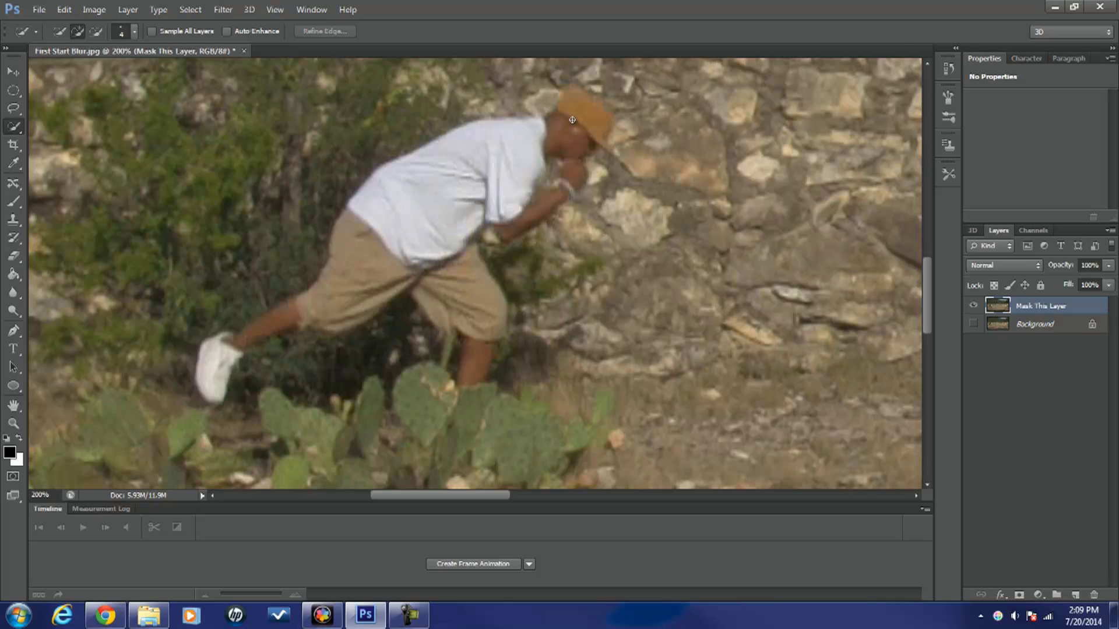
Quick-select the runner's cap, shirt, rear leg and shoe, and subtract the dark bush area beneath the rear leg from the selection
mouse_move(572, 117)
left_mouse_down()
mouse_move(436, 200)
mouse_move(320, 301)
mouse_move(233, 343)
mouse_move(216, 360)
mouse_move(216, 404)
mouse_move(214, 352)
left_mouse_up()
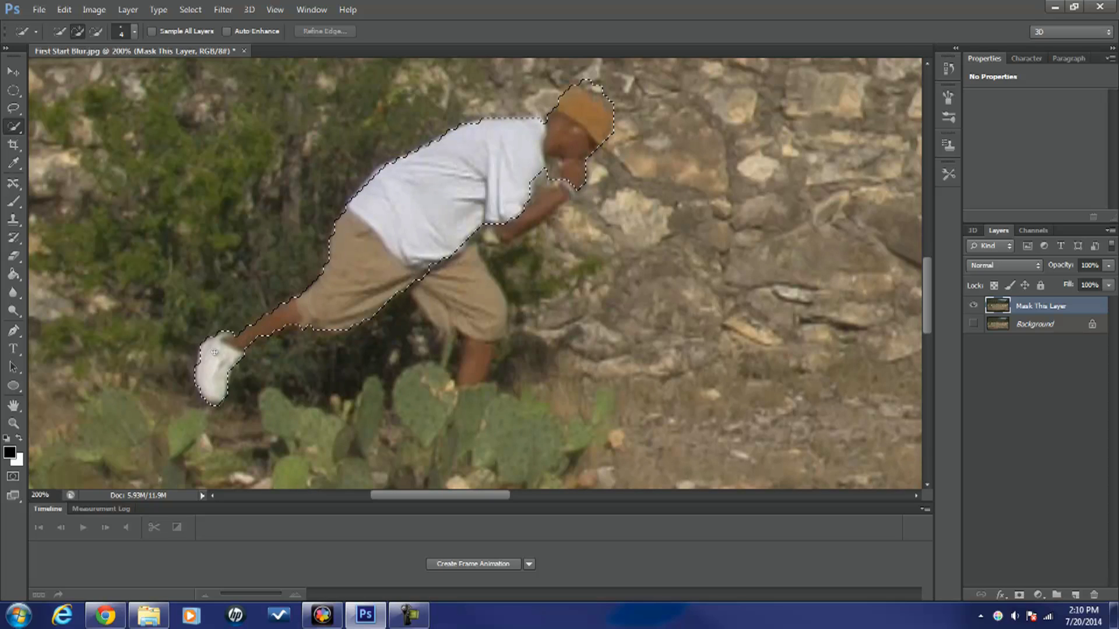
left_click_drag(257, 341, 341, 288)
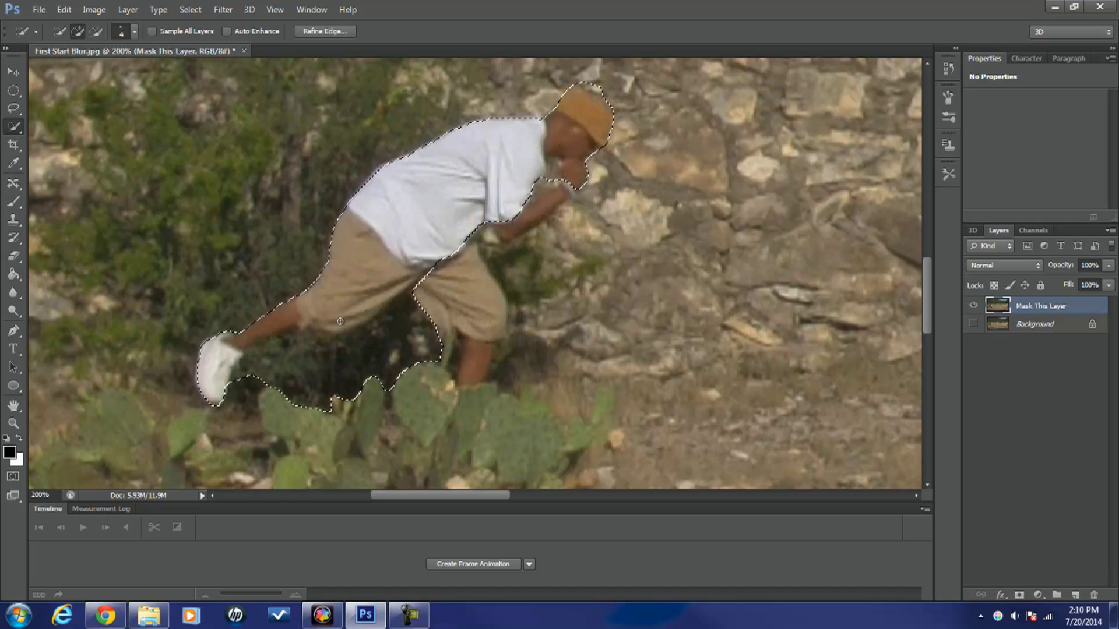
key("alt")
mouse_move(386, 386)
left_mouse_down()
mouse_move(403, 350)
mouse_move(422, 366)
mouse_move(428, 345)
mouse_move(411, 317)
mouse_move(385, 345)
mouse_move(294, 353)
mouse_move(288, 341)
mouse_move(257, 356)
left_mouse_up()
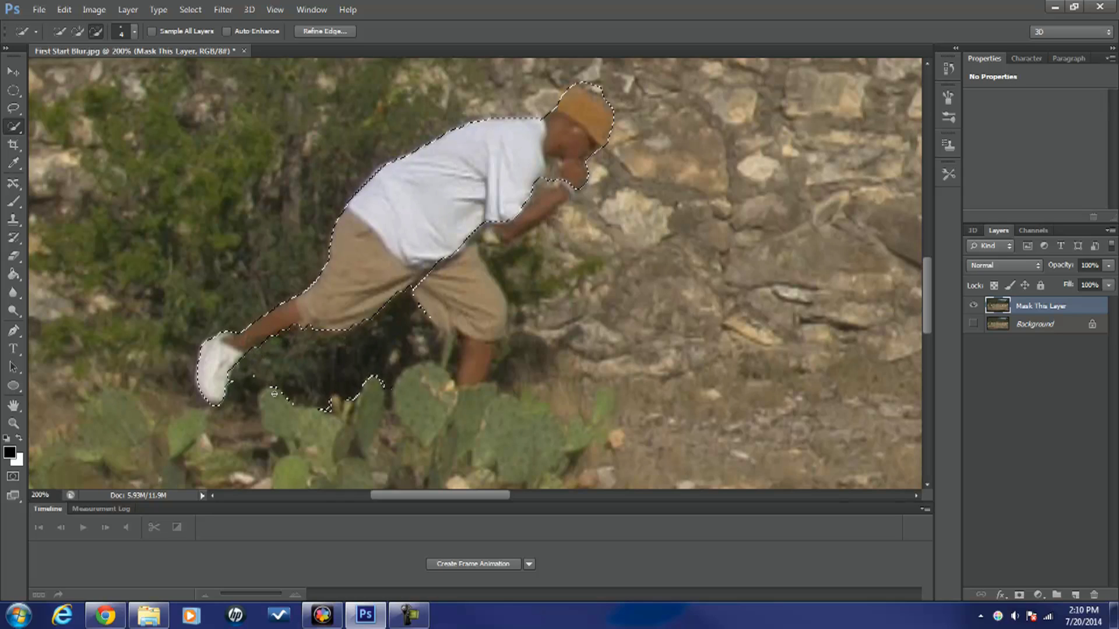
left_click_drag(324, 402, 385, 379)
Add the runner's front leg and forearm to the selection, trimming the excess background beside the leg and below the elbow
mouse_move(450, 298)
left_mouse_down()
mouse_move(444, 272)
mouse_move(417, 273)
mouse_move(430, 248)
mouse_move(465, 305)
mouse_move(477, 363)
mouse_move(474, 203)
mouse_move(510, 230)
left_mouse_up()
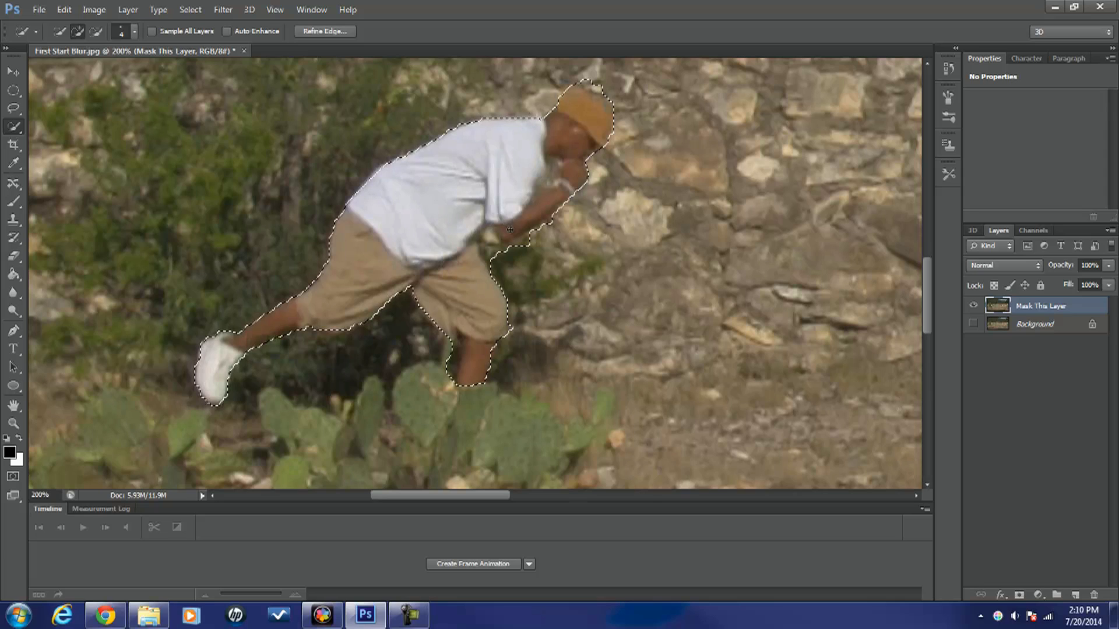
key("alt")
mouse_move(454, 348)
left_mouse_down()
mouse_move(457, 361)
mouse_move(504, 256)
mouse_move(487, 236)
left_mouse_up()
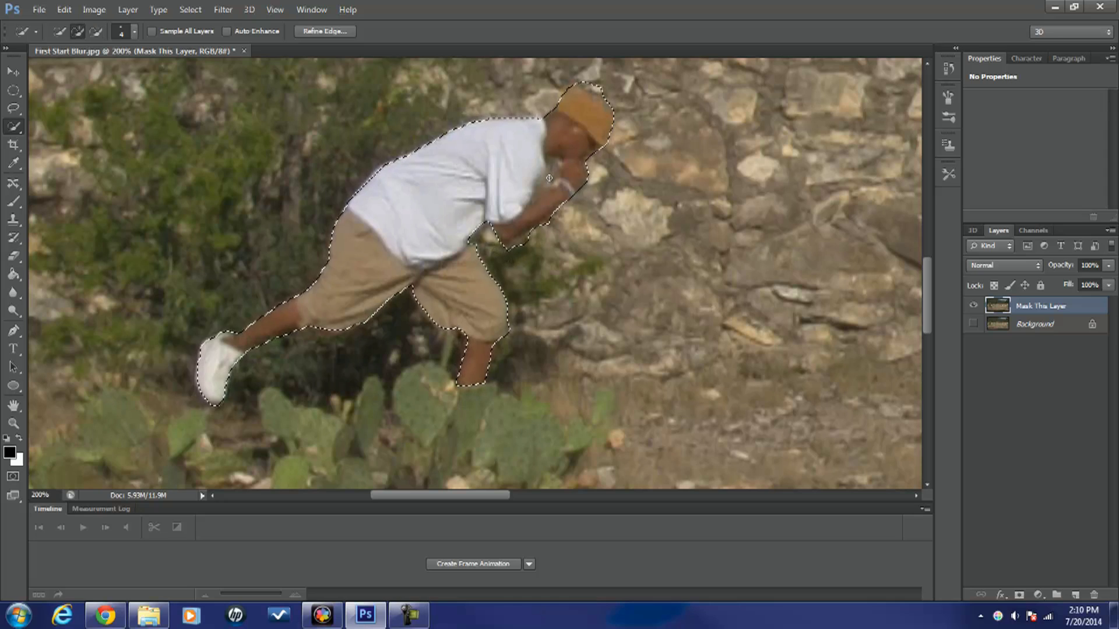
Clean up the selection around the runner's face, hand and cap brim, and turn it into a layer mask on Mask This Layer
key("alt")
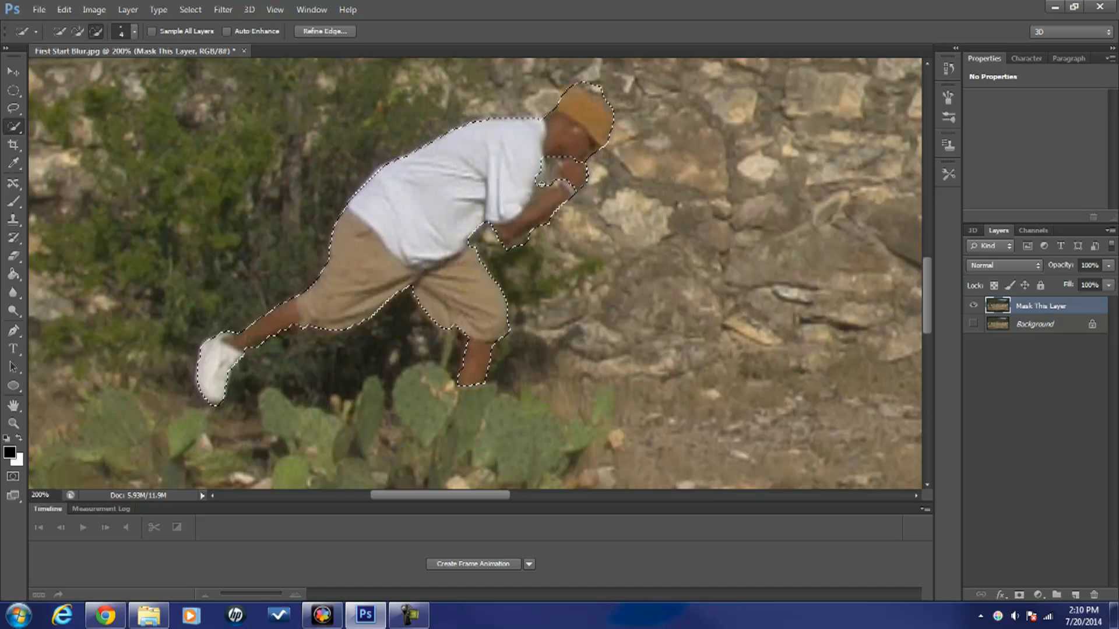
left_click_drag(542, 184, 588, 187)
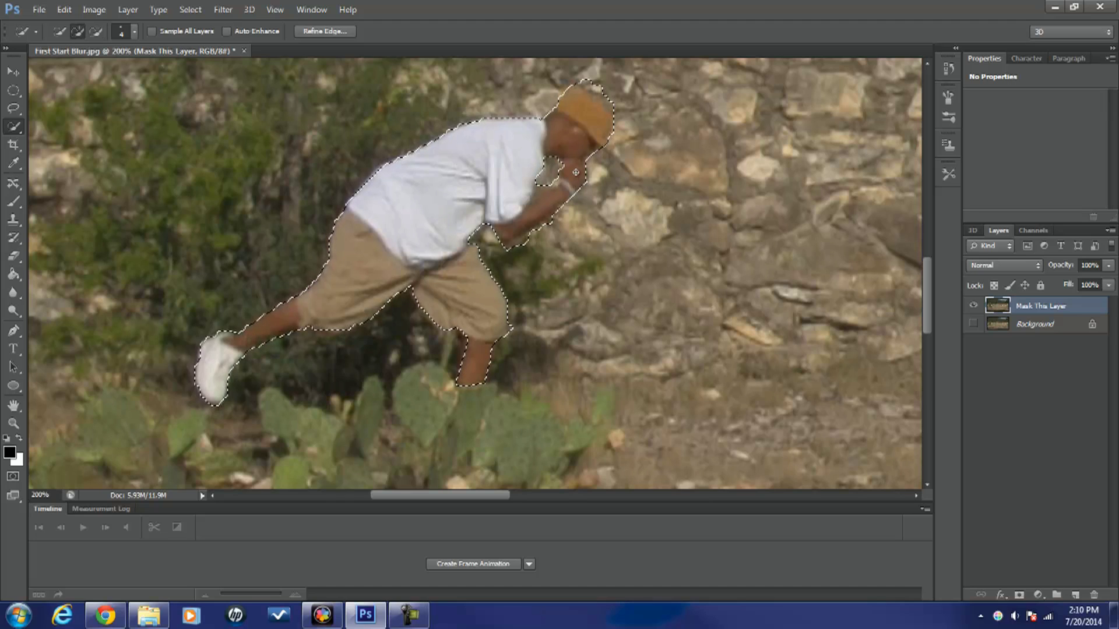
key("alt")
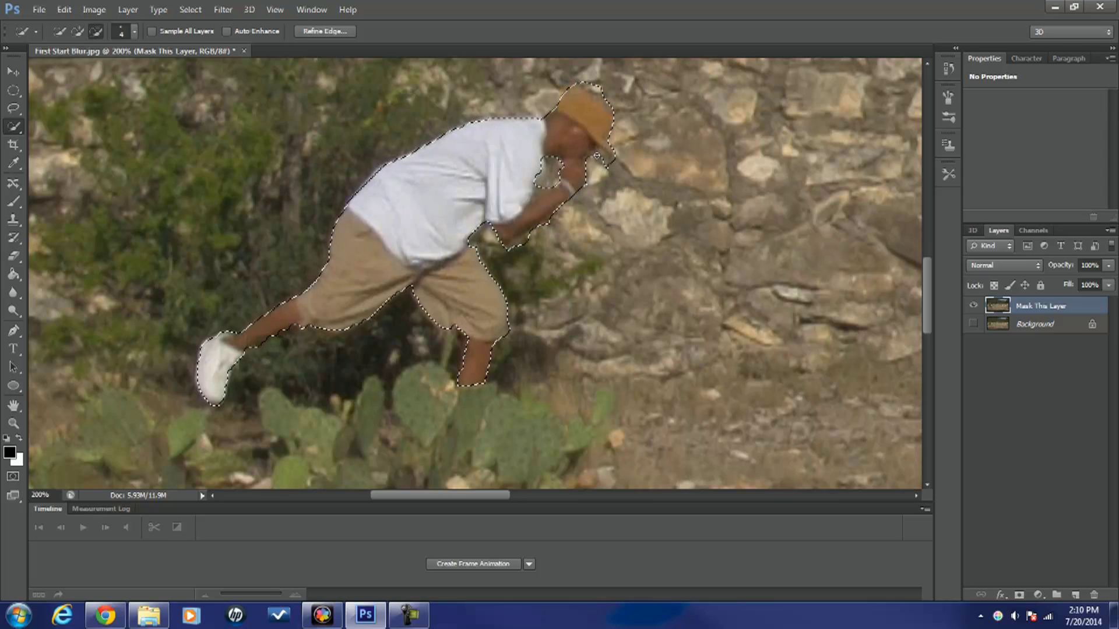
left_click(602, 157)
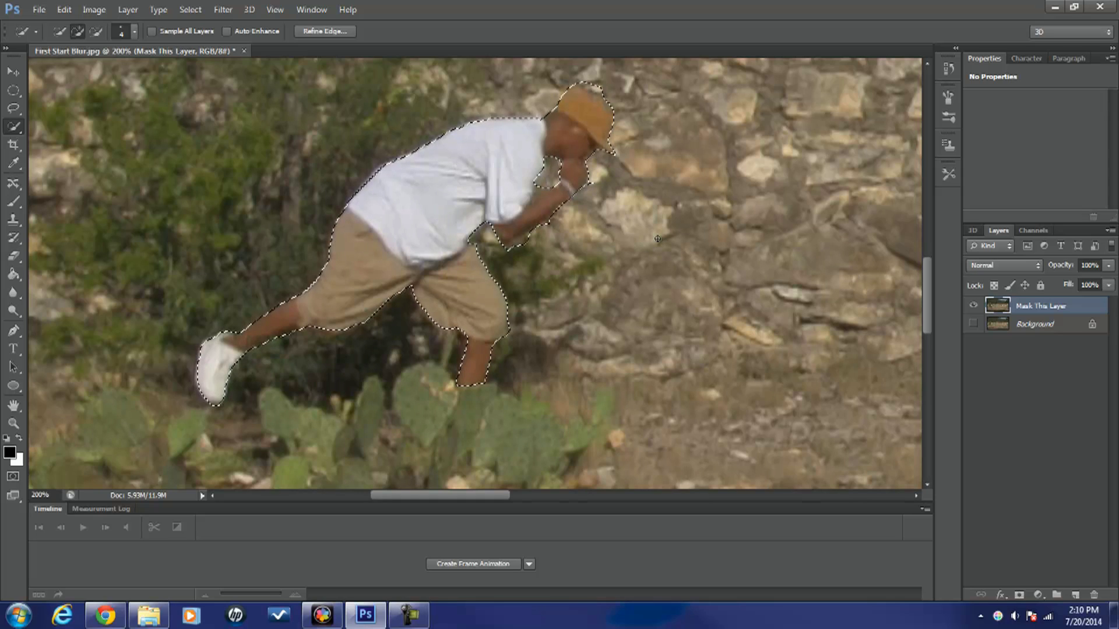
key("alt")
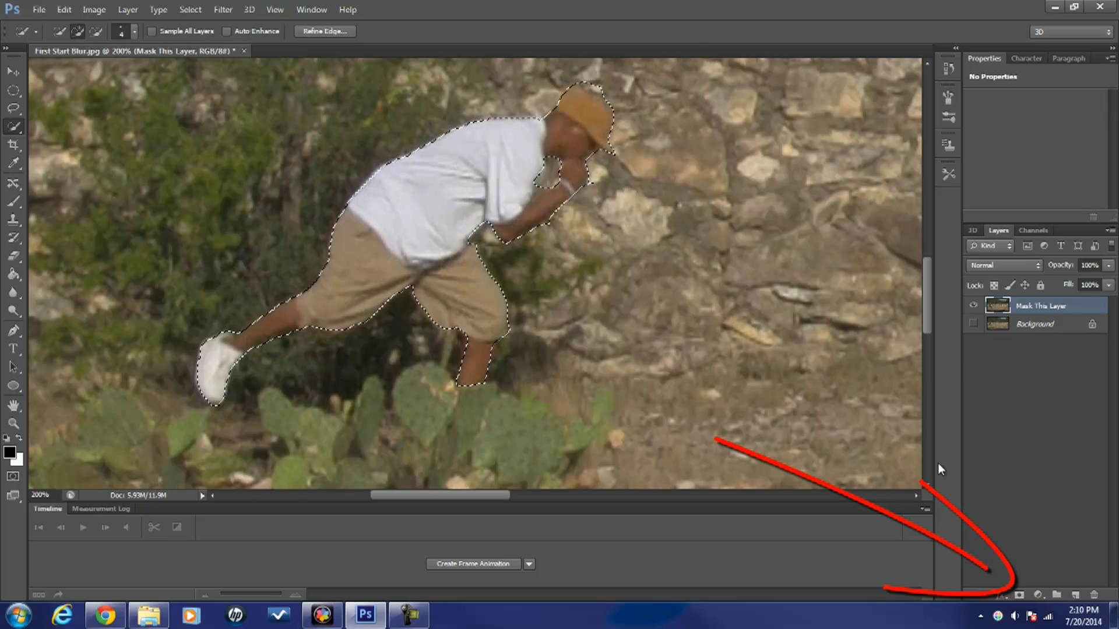
left_click(1019, 595)
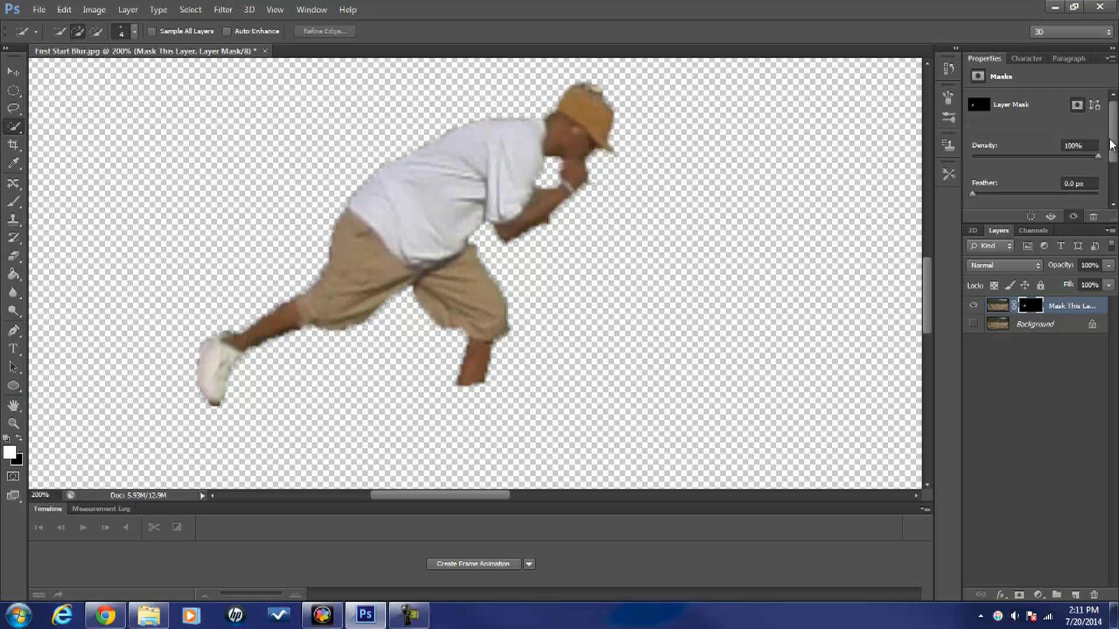
Refine the layer mask's edge with Smart Radius enabled, a radius of 1.0 px and slight smoothing, output to Layer Mask
scroll(1113, 140, "down", 1)
scroll(1037, 146, "down", 2)
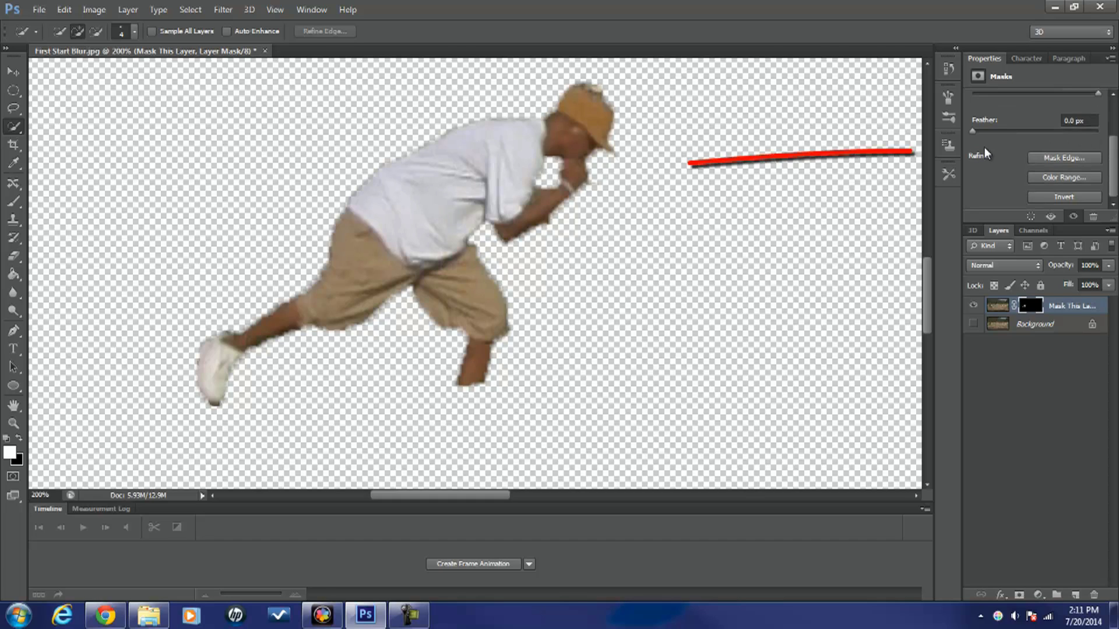
left_click(1059, 162)
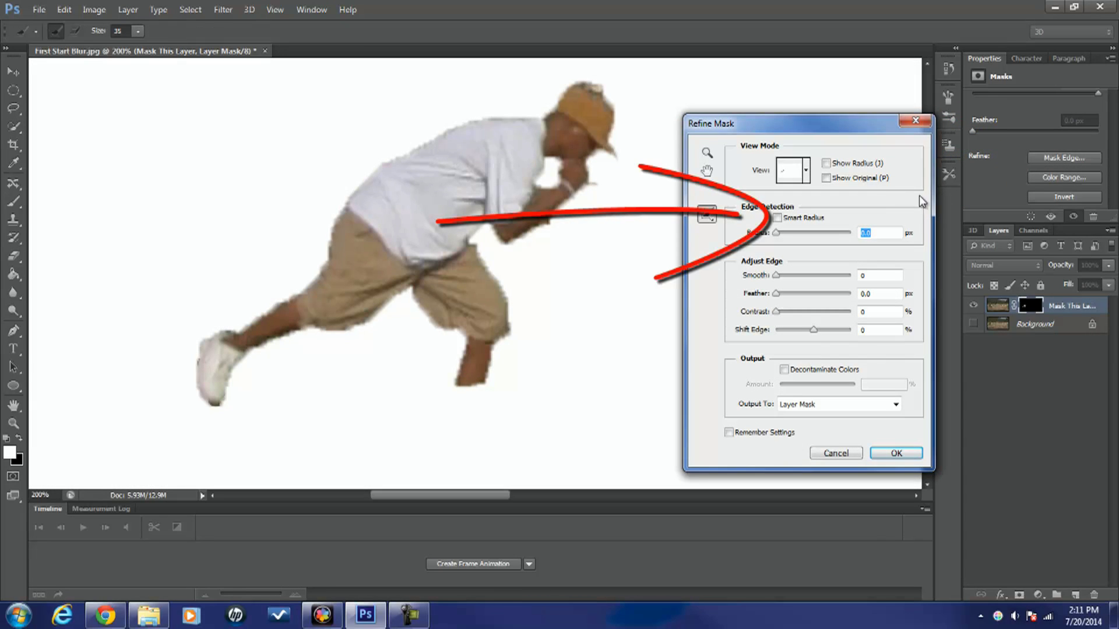
left_click(777, 219)
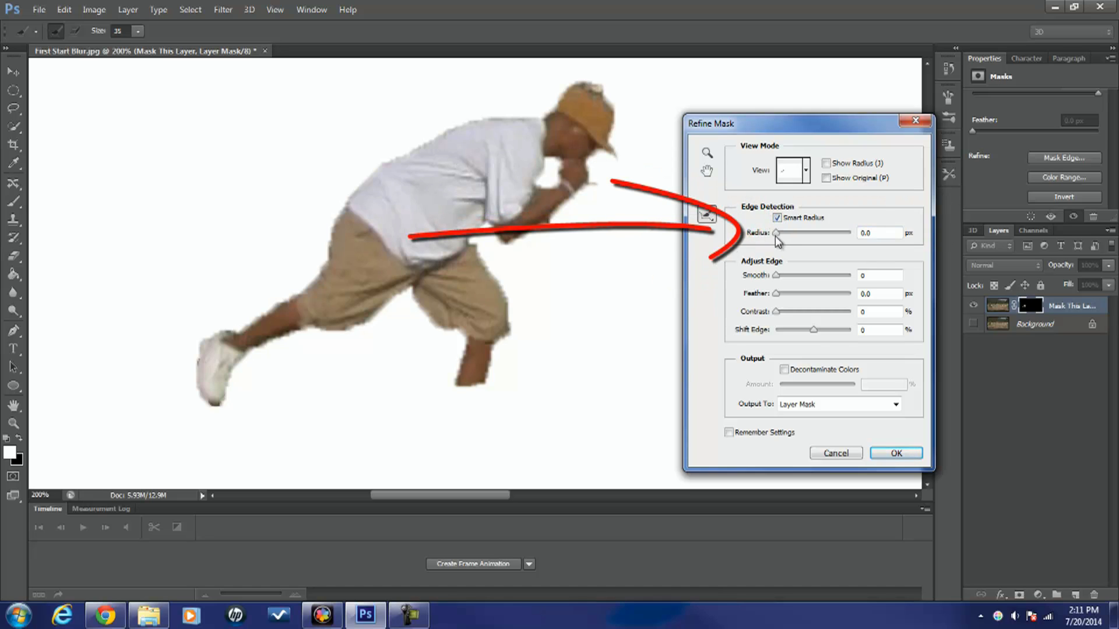
left_click_drag(780, 234, 780, 234)
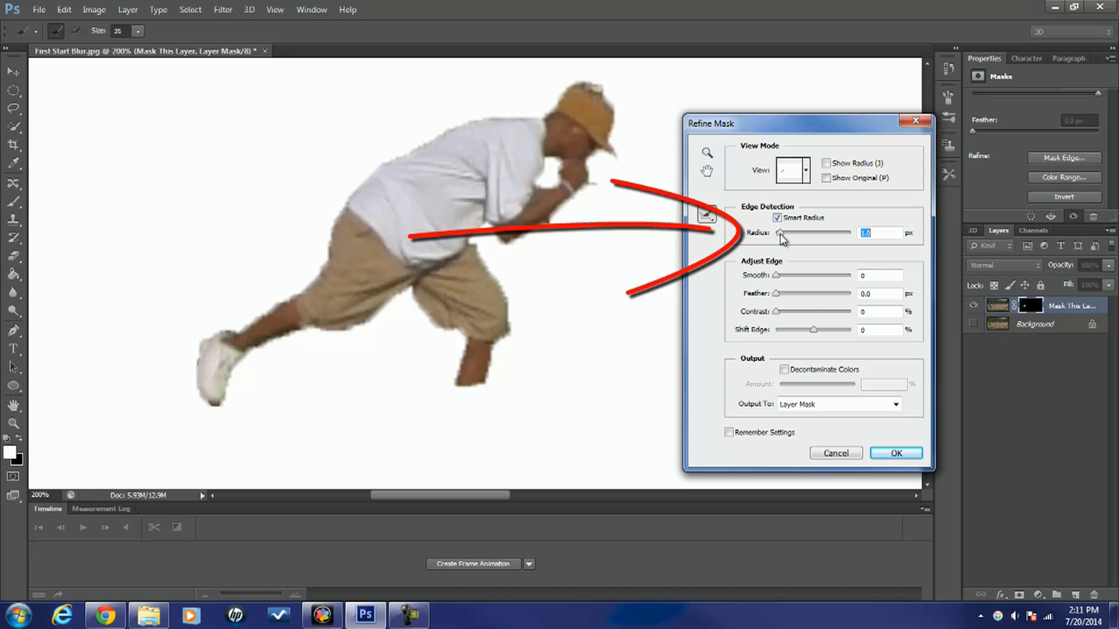
left_click(777, 277)
left_click_drag(780, 280, 780, 282)
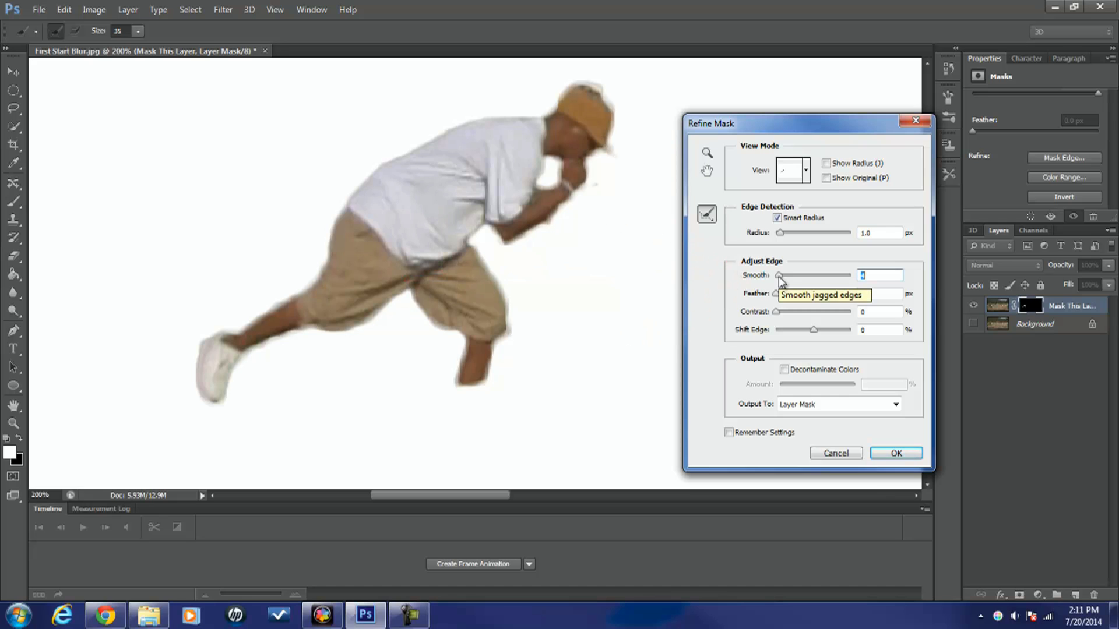
left_click(896, 454)
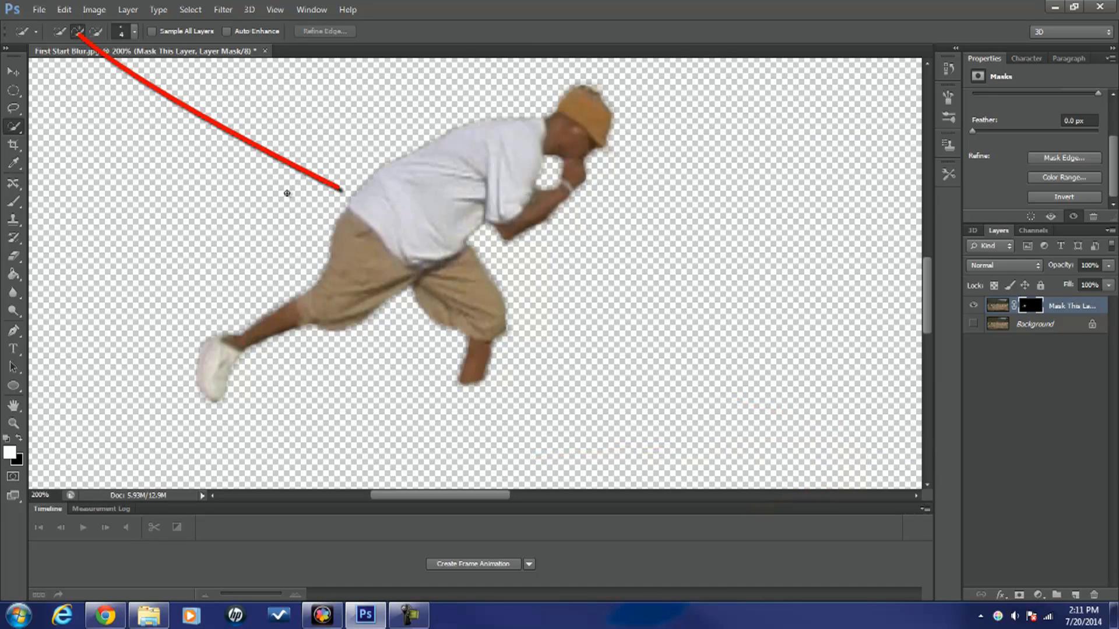
Save the cutout as PNG First Start Blu3r.png in the Pinnacle Snapshots folder, with Smallest / Slow compression and no interlacing
left_click(39, 10)
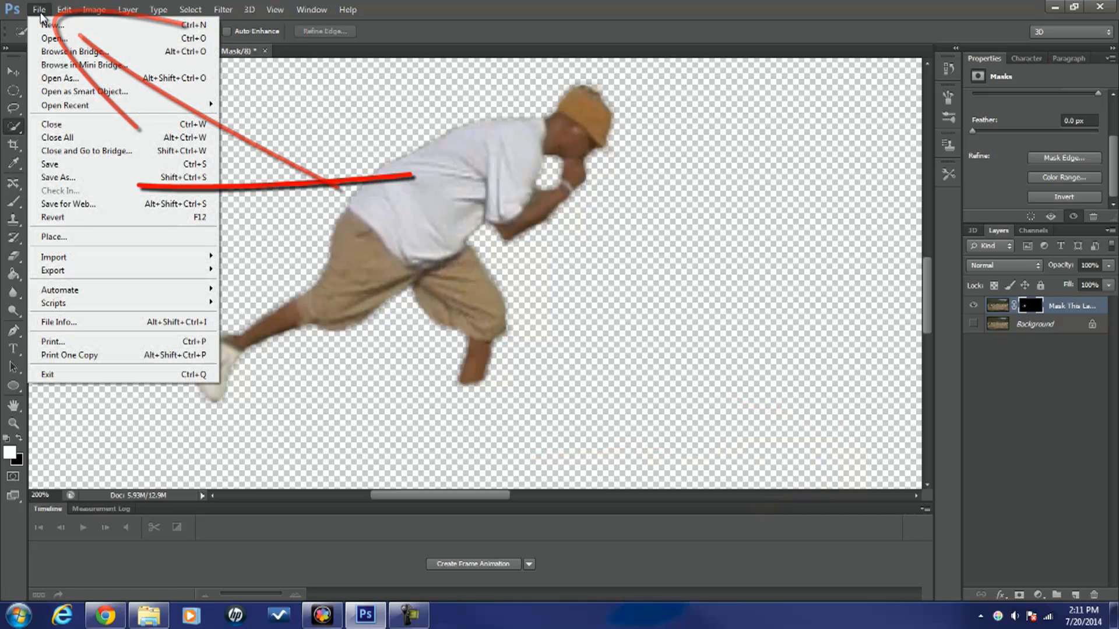
left_click(58, 177)
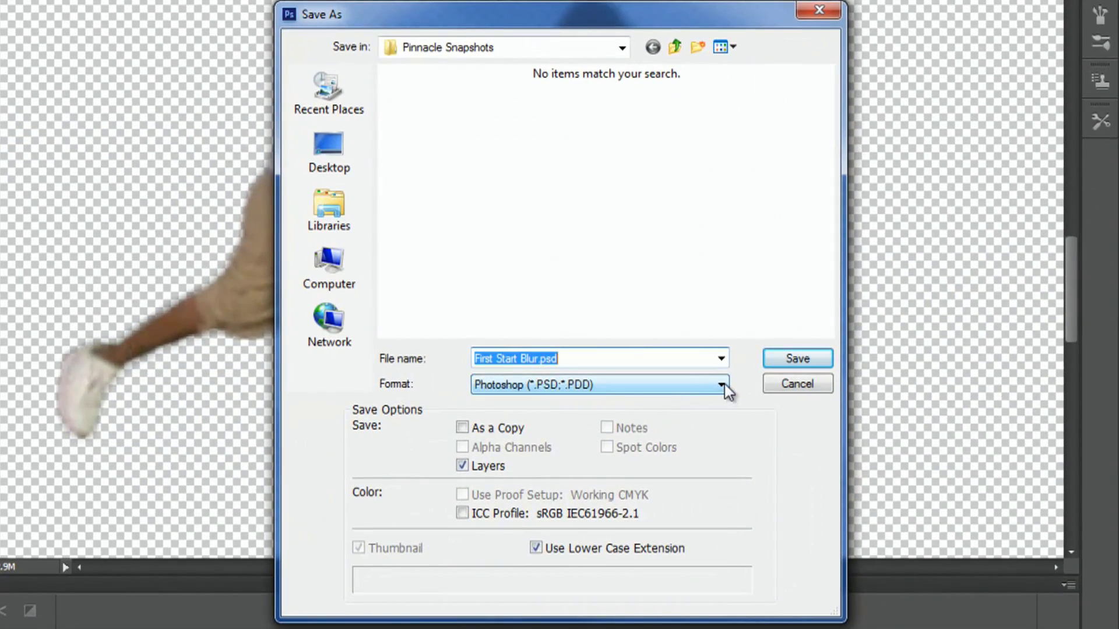
left_click(725, 384)
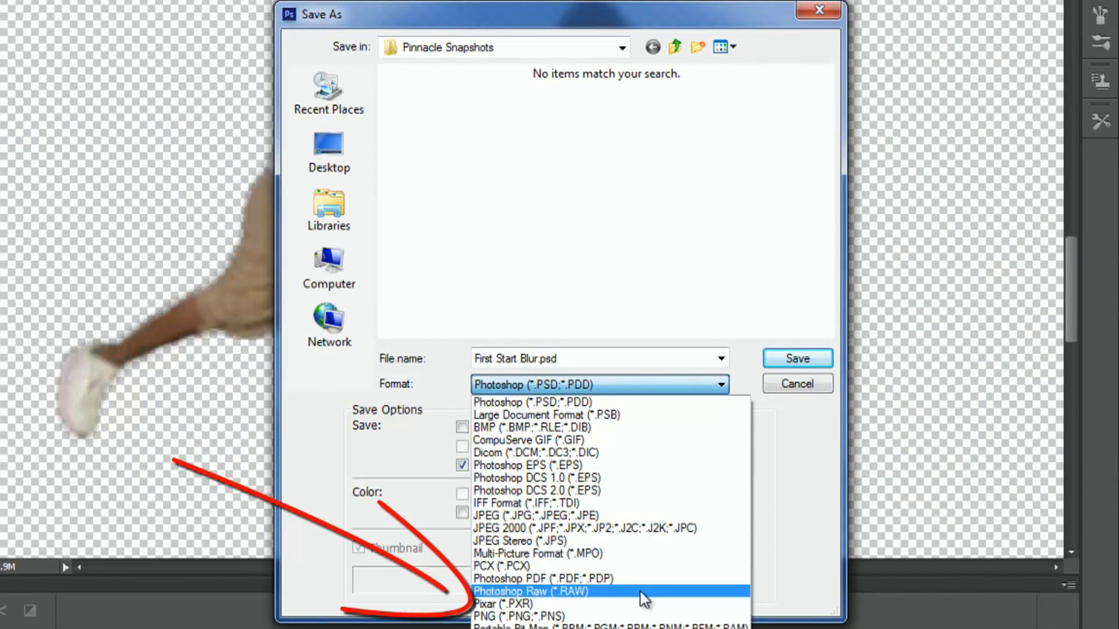
left_click(635, 616)
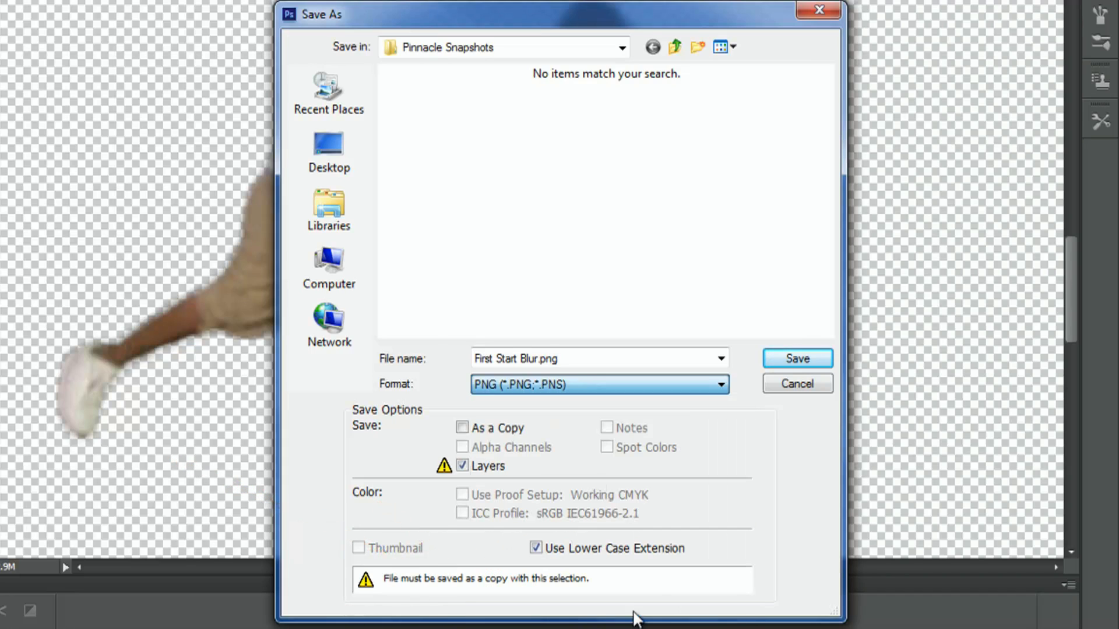
double_click(548, 358)
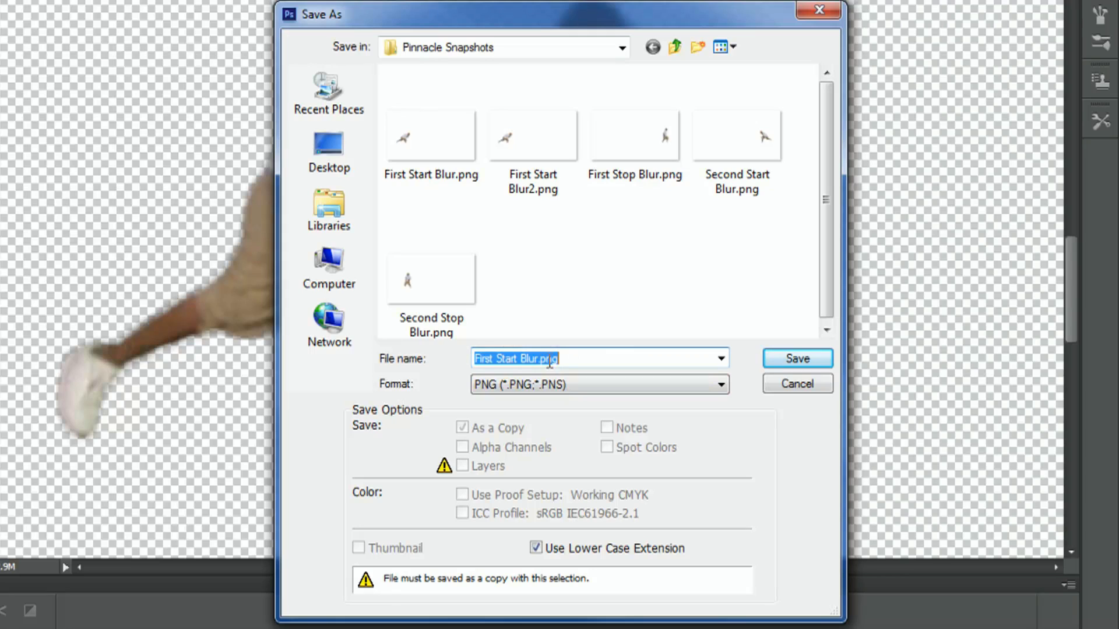
left_click(532, 358)
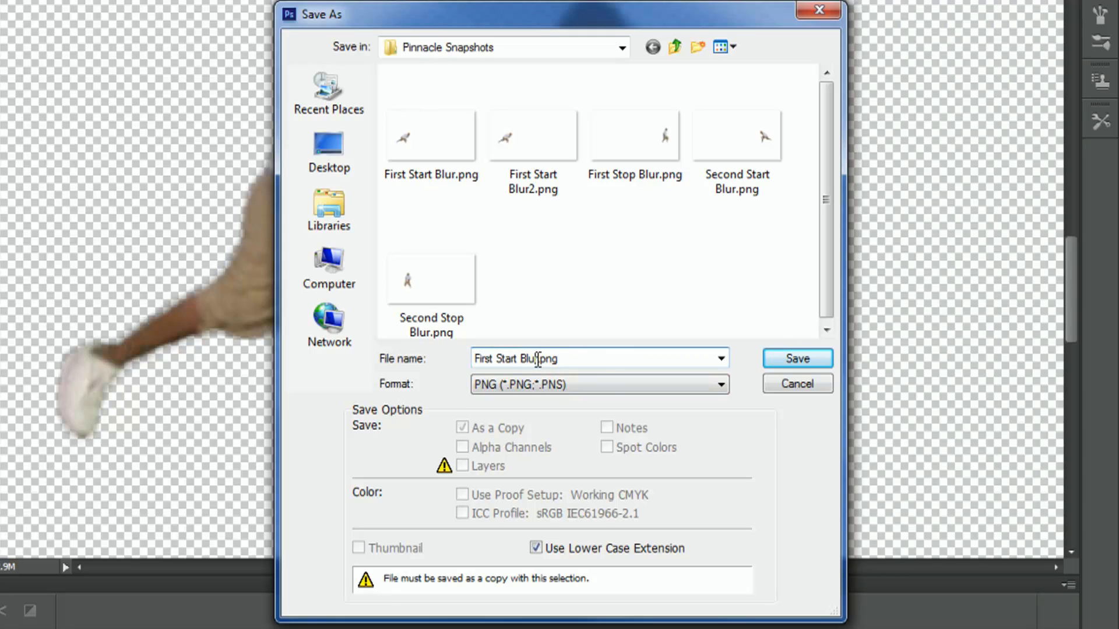
type("3")
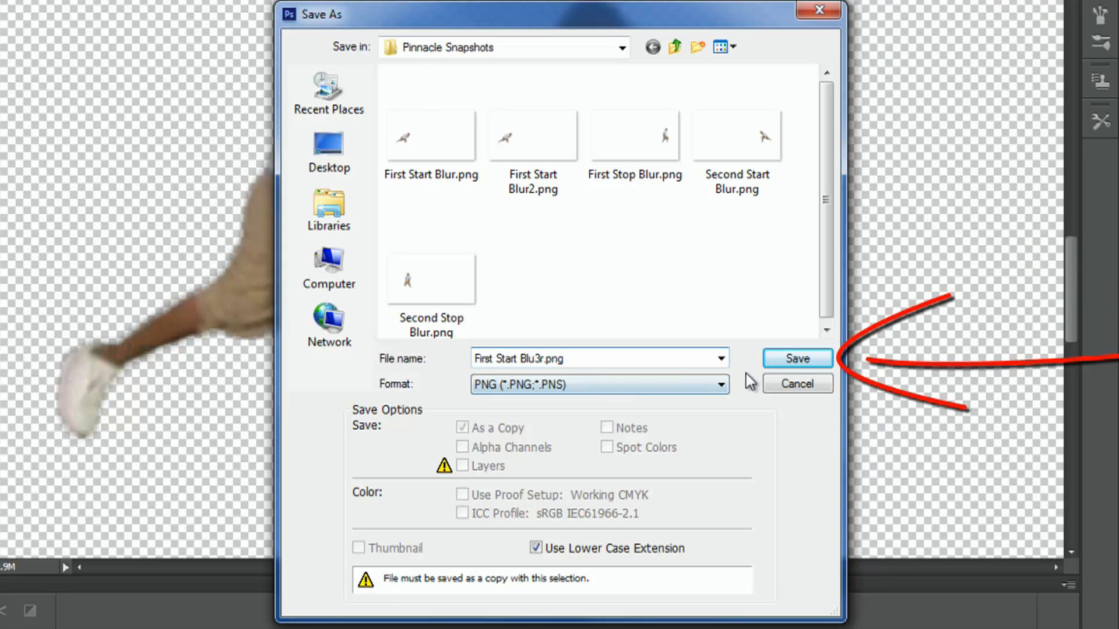
left_click(773, 356)
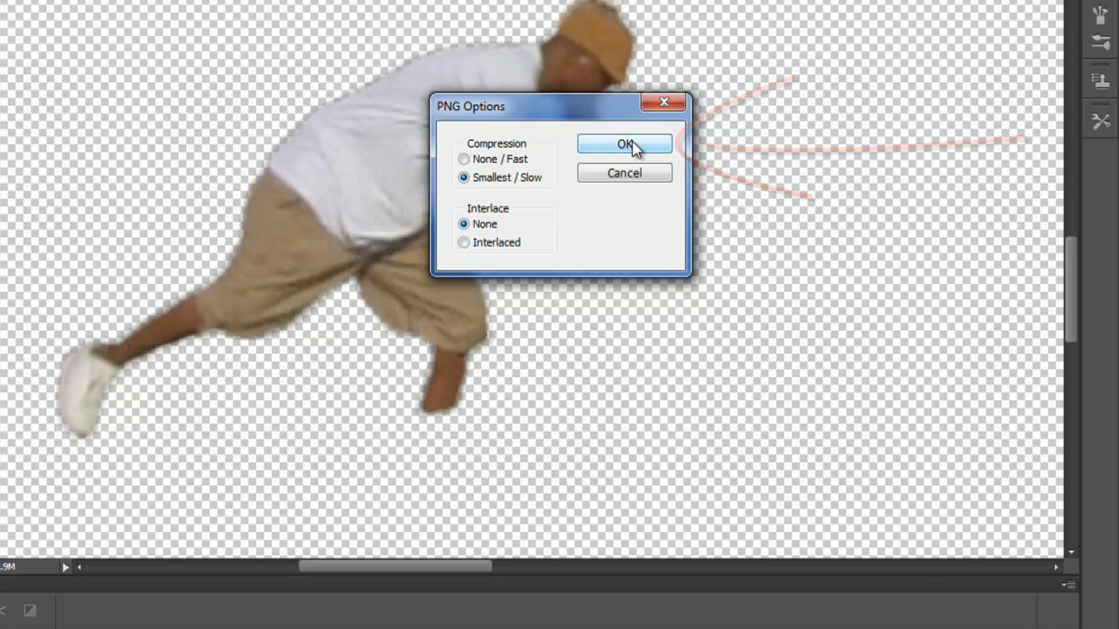
left_click(631, 142)
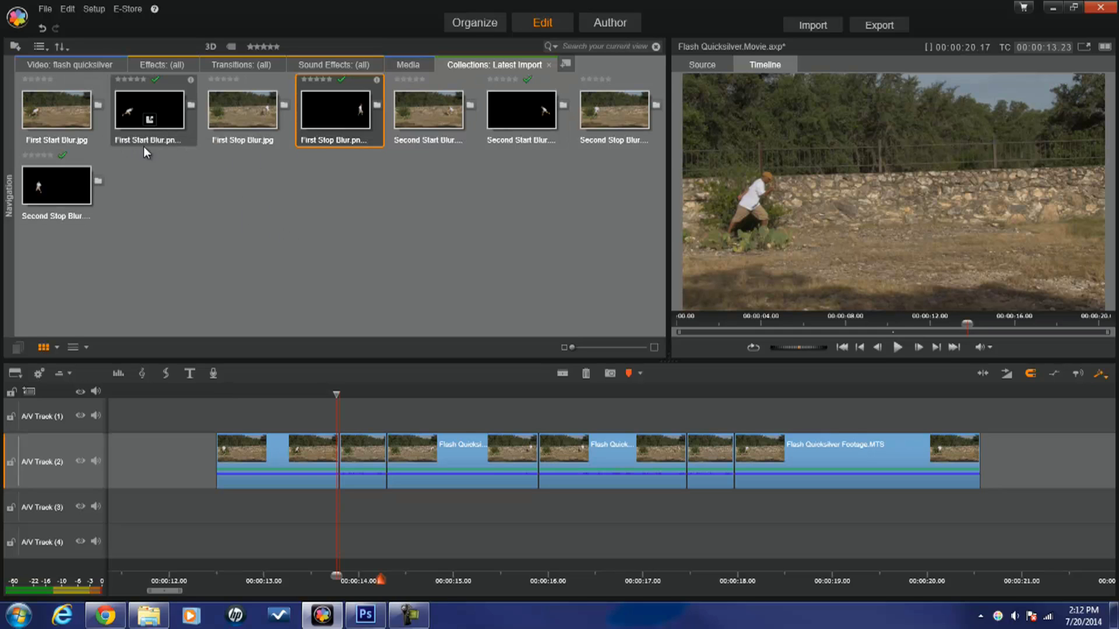
In Pinnacle Studio, place First Start Blur.png on A/V Track (1) starting at the first cut, and move the playhead to 00:00:13.26
left_click_drag(164, 103, 340, 414)
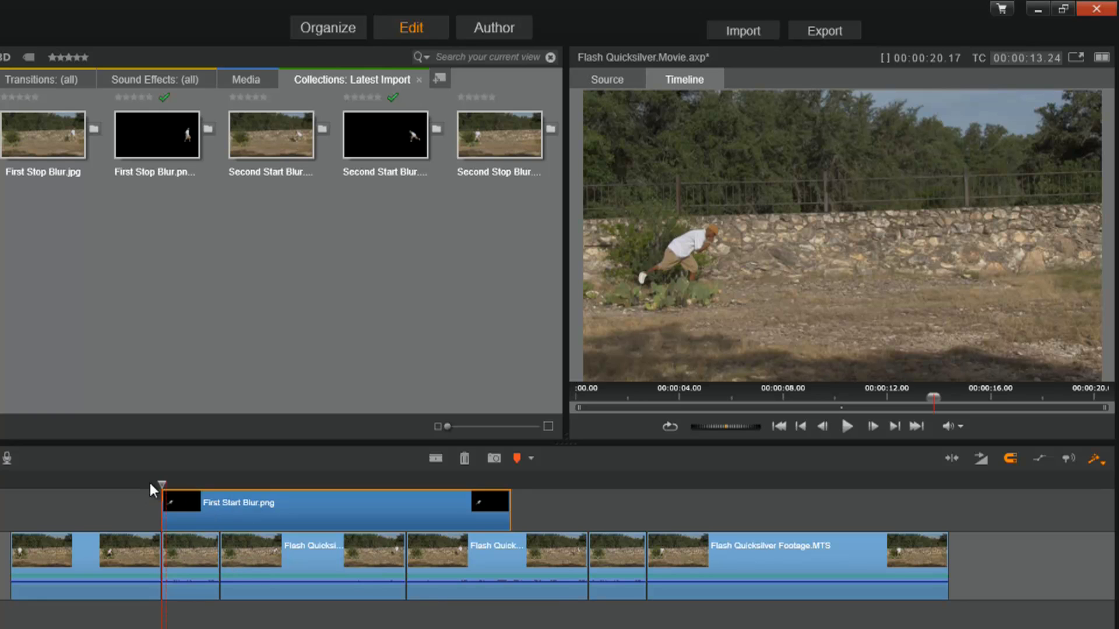
mouse_move(158, 484)
left_mouse_down()
mouse_move(131, 484)
mouse_move(247, 489)
mouse_move(169, 485)
left_mouse_up()
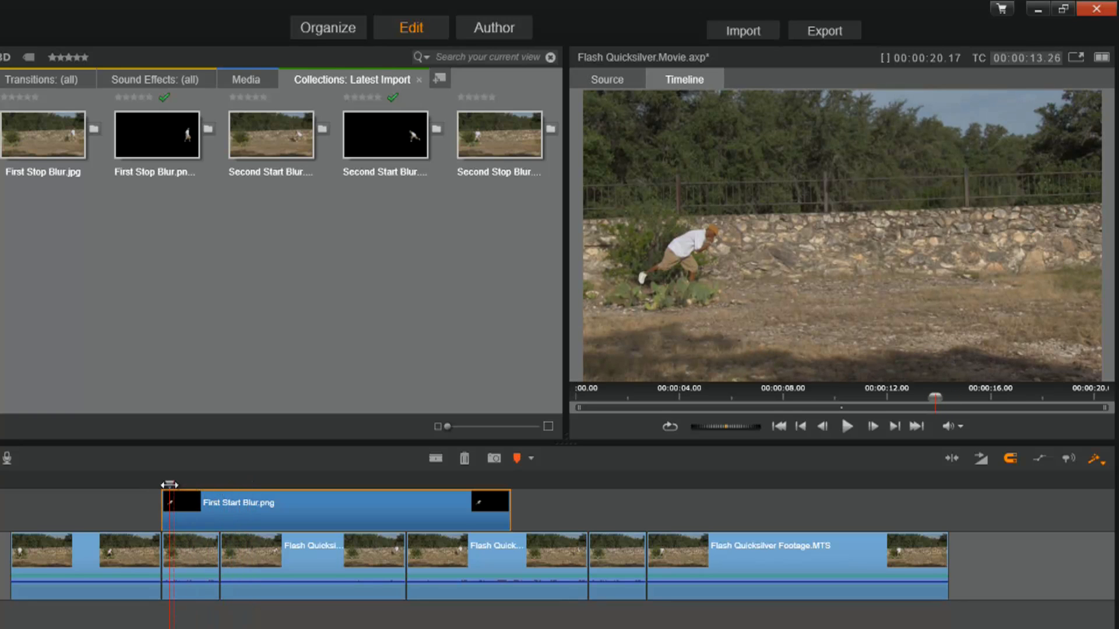
Add the Camera Blur effect to the First Start Blur.png clip on the timeline in the Effects Editor
right_click(200, 508)
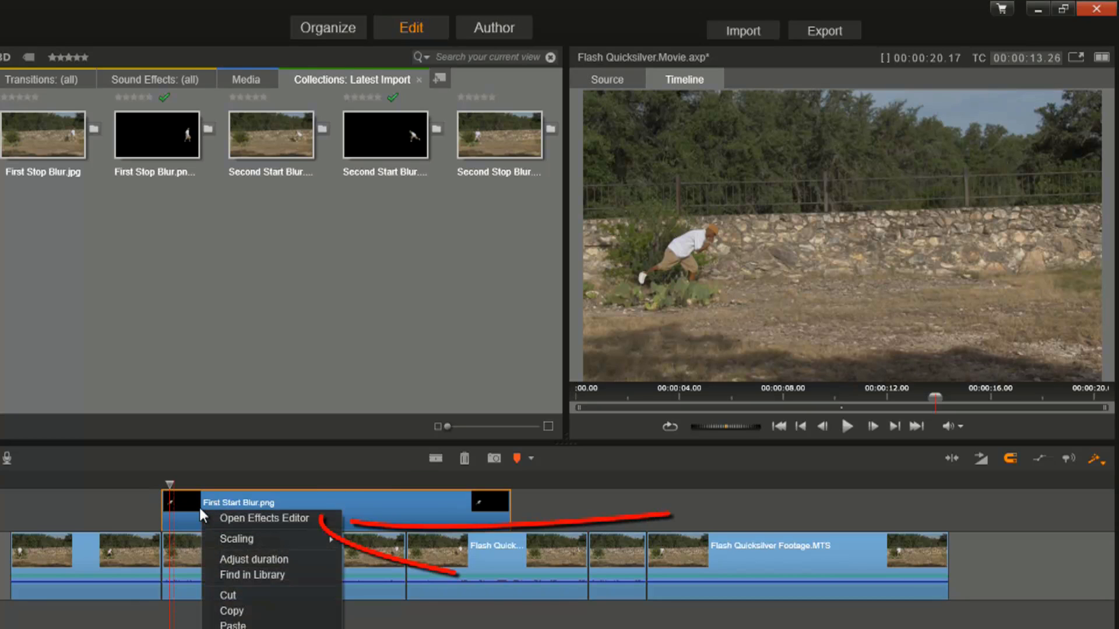
left_click(250, 518)
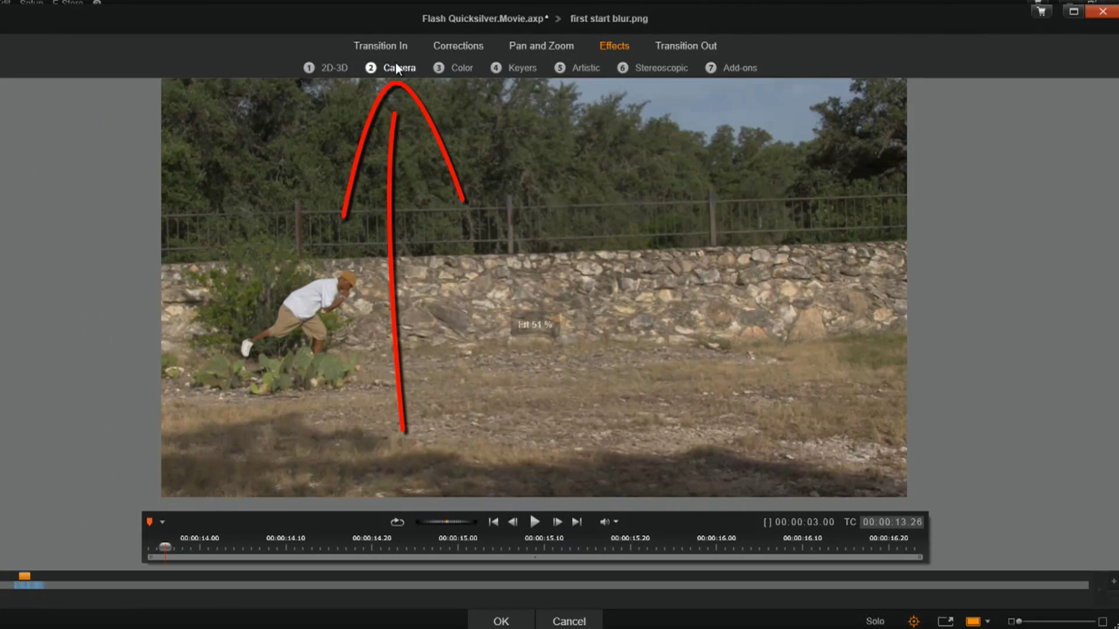
left_click(396, 67)
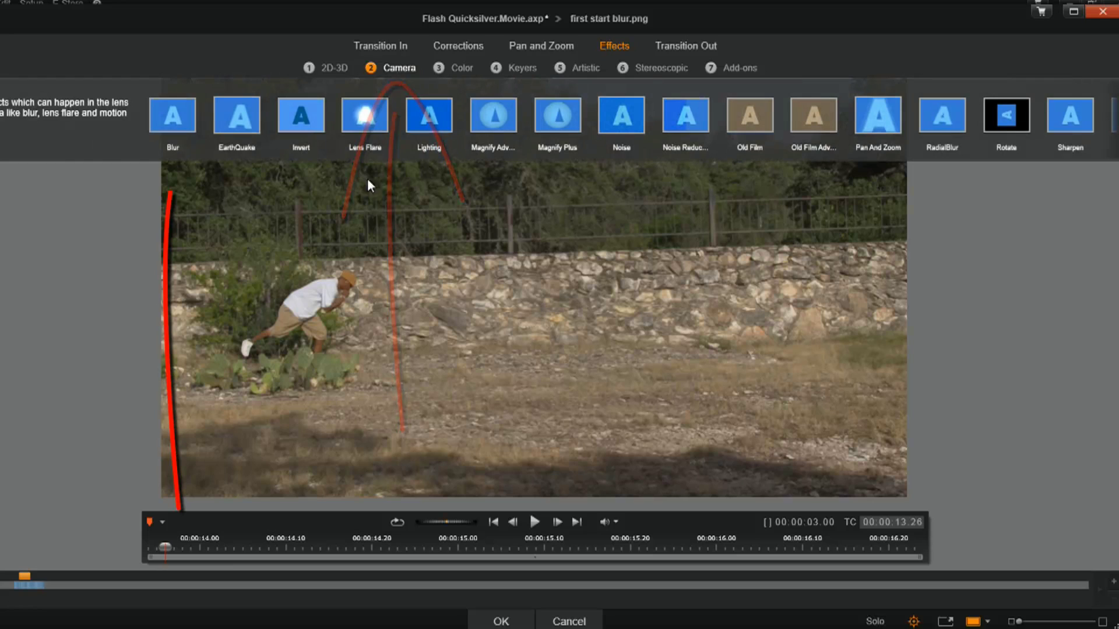
left_click(176, 120)
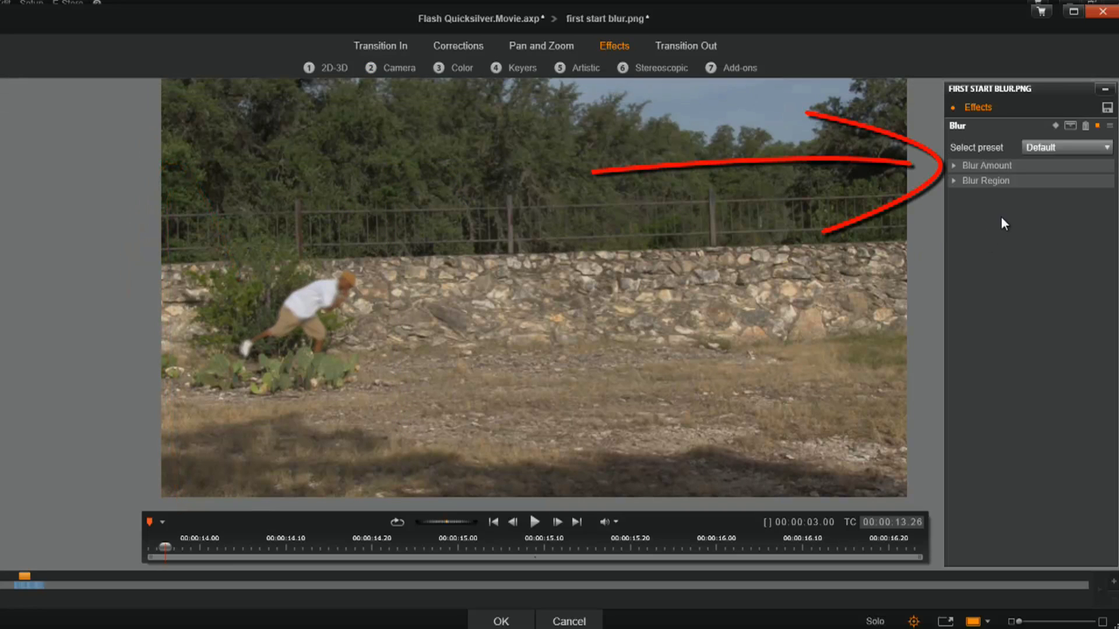
Set the blur amount to 0 vertical and 32 horizontal, and apply the effect to the First Start Blur.png clip
left_click(953, 163)
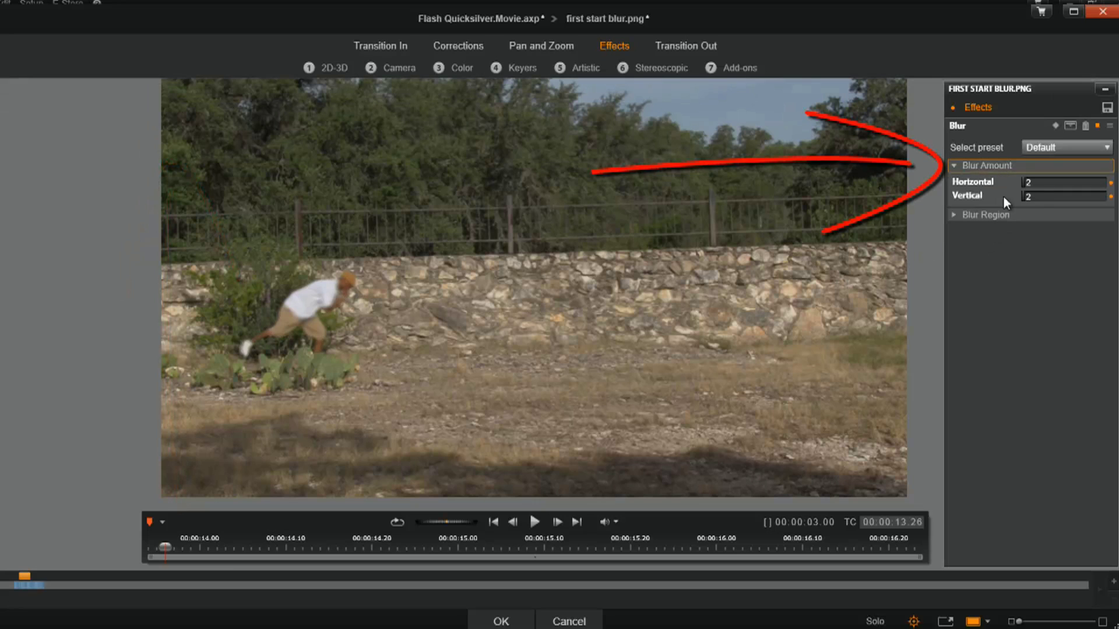
left_click_drag(1028, 196, 983, 190)
left_click(1029, 183)
double_click(1029, 183)
type("32")
key("Return")
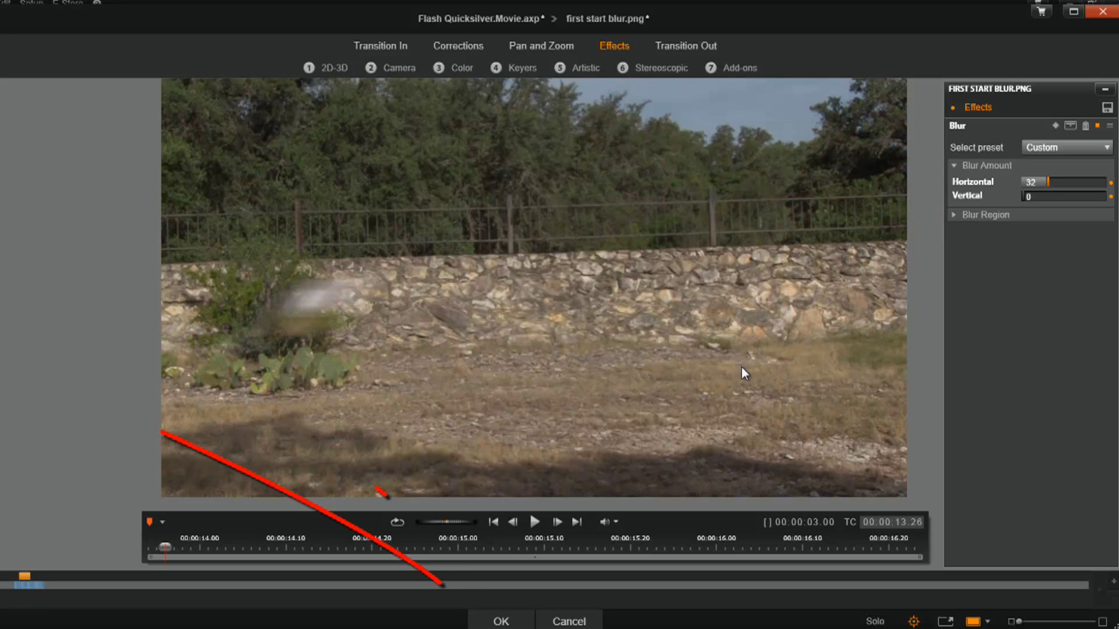
left_click(508, 623)
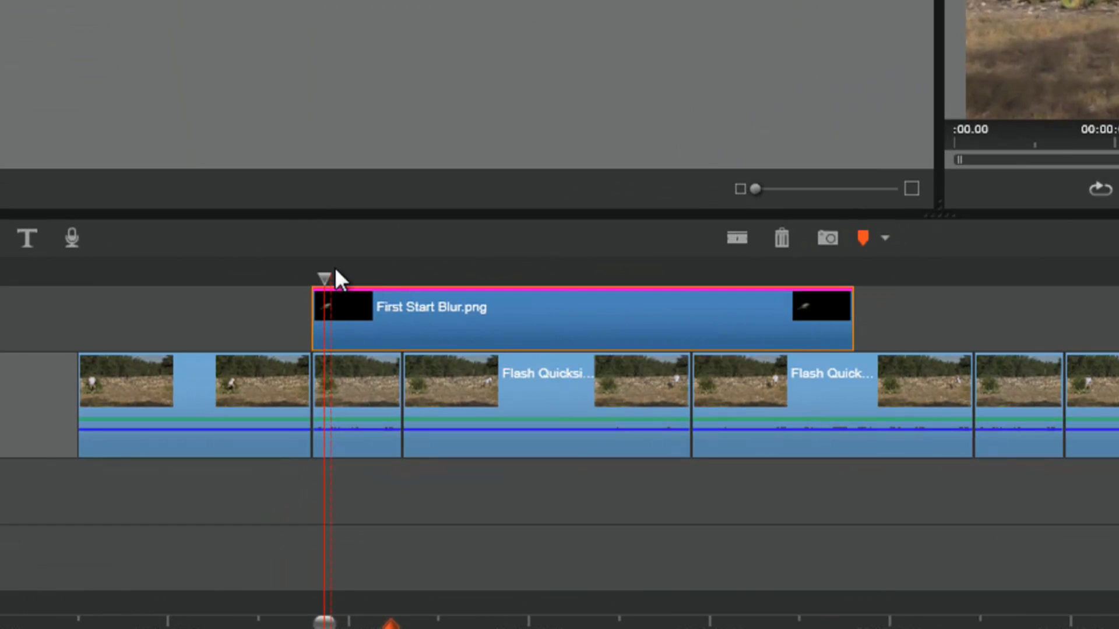
Set the duration of the First Start Blur.png clip on A/V Track (1) to 00:00:00.02
left_click_drag(320, 270, 343, 276)
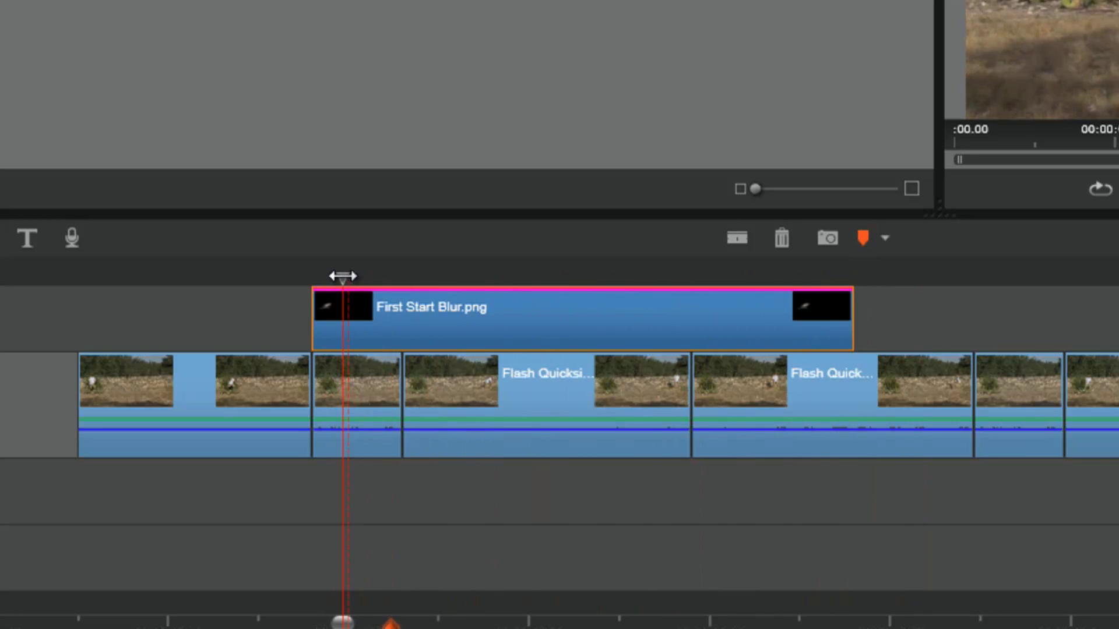
right_click(418, 310)
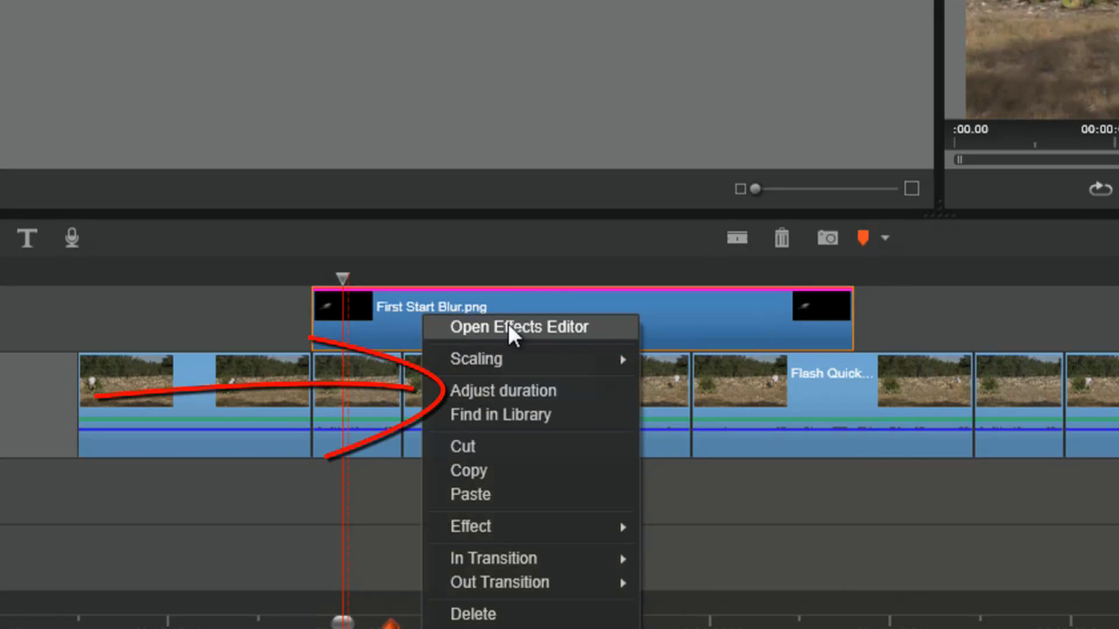
left_click(527, 393)
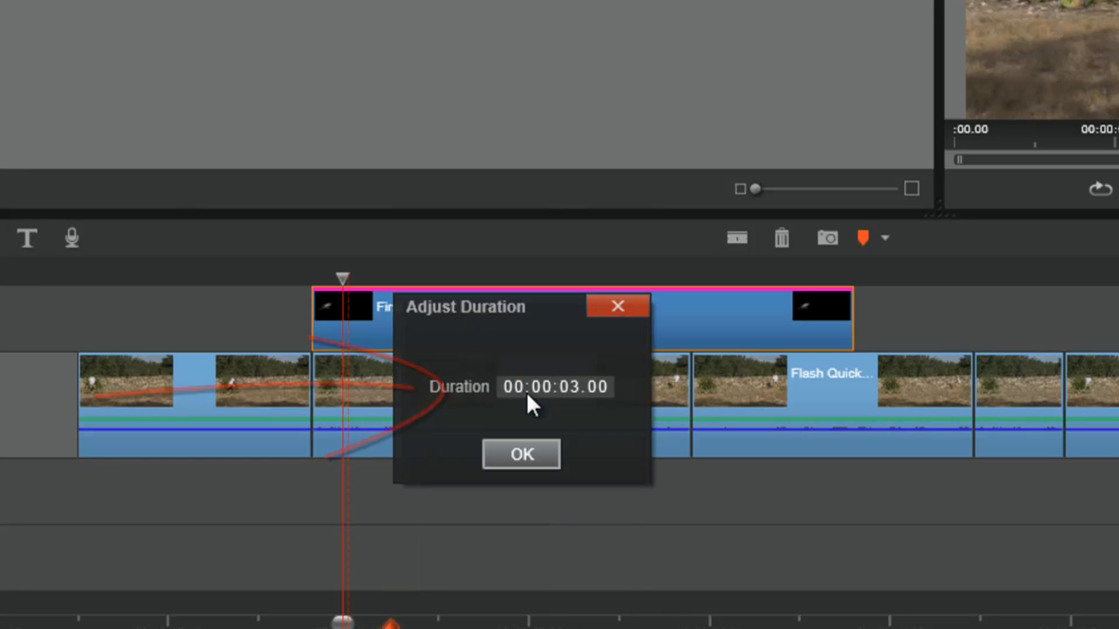
left_click(568, 396)
type("00")
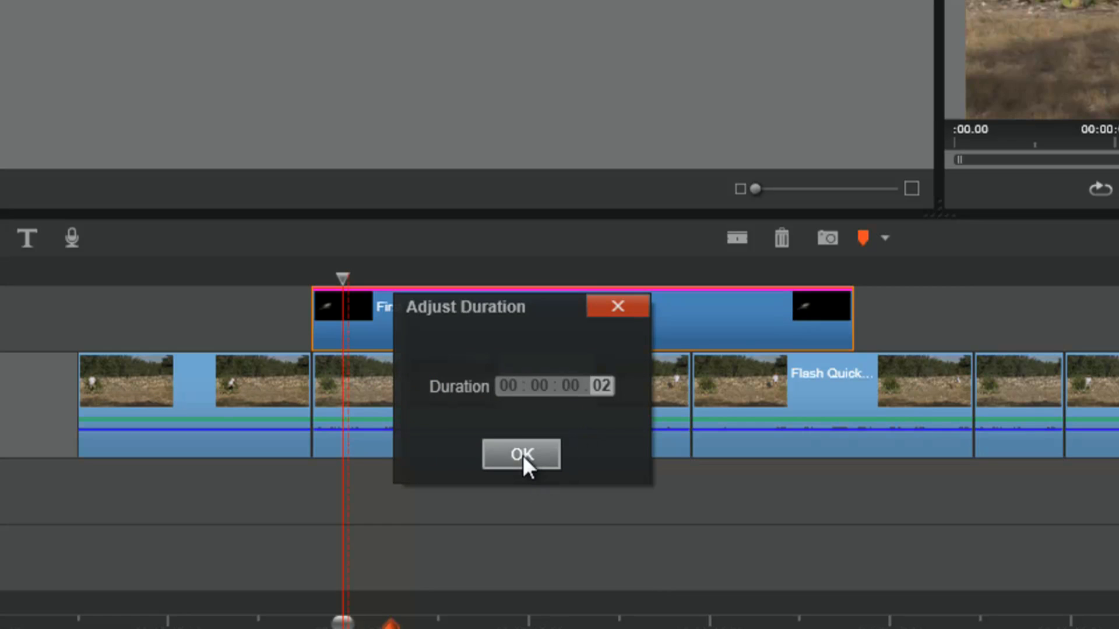
left_click(523, 456)
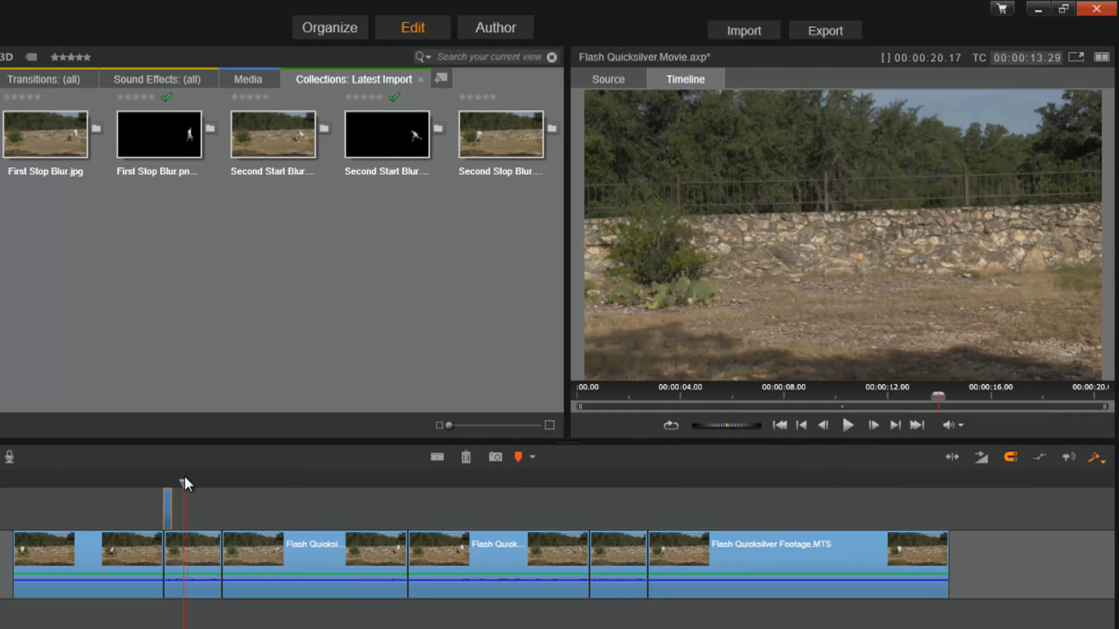
Play the timeline from shortly before the First Start Blur.png overlay to review the shortened blur
left_click_drag(184, 481, 134, 481)
left_click(848, 422)
key("space")
left_click(847, 422)
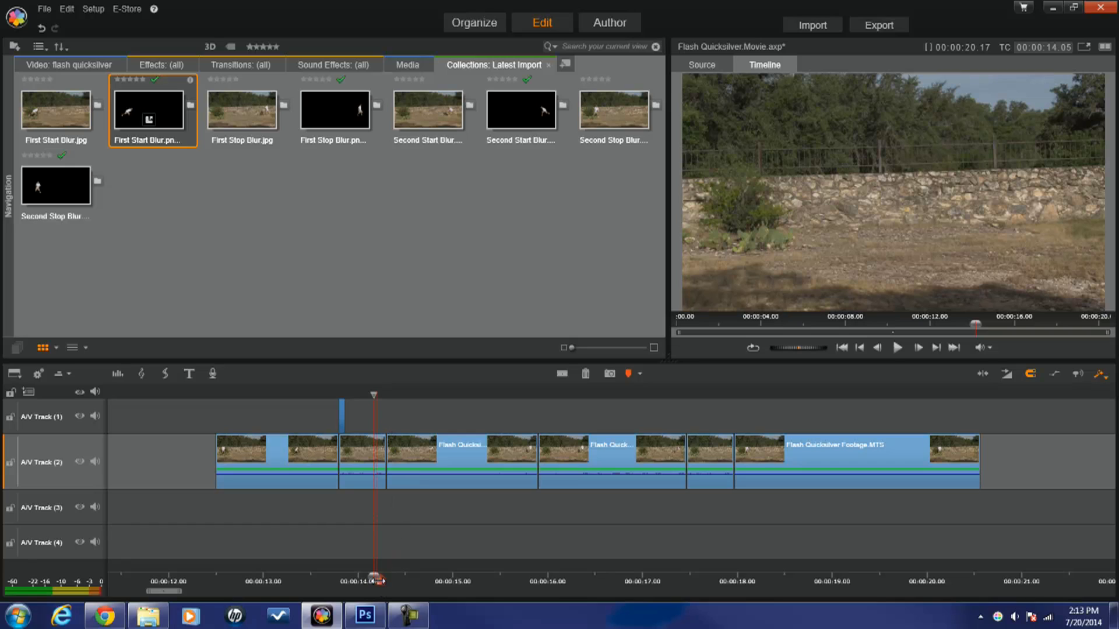
Place First Stop Blur.png on A/V Track (1) so that it starts about two frames before the second cut
left_click_drag(376, 585, 380, 583)
left_click_drag(322, 107, 419, 412)
mouse_move(509, 416)
left_mouse_down()
mouse_move(479, 416)
mouse_move(492, 416)
left_mouse_up()
left_click_drag(578, 420, 562, 418)
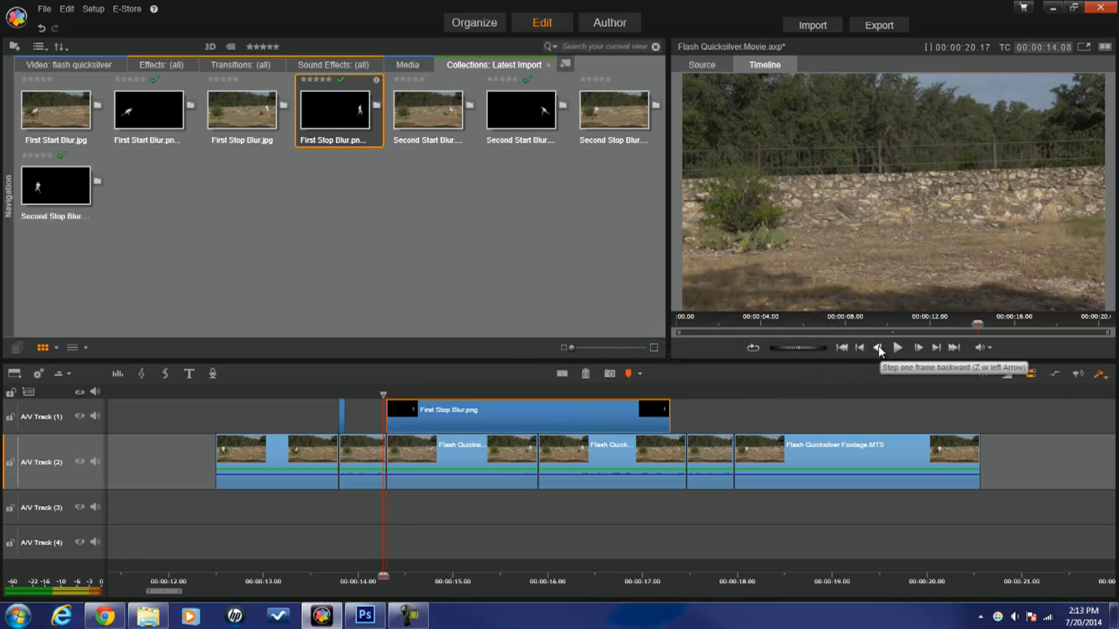
left_click(878, 348)
left_click(878, 348)
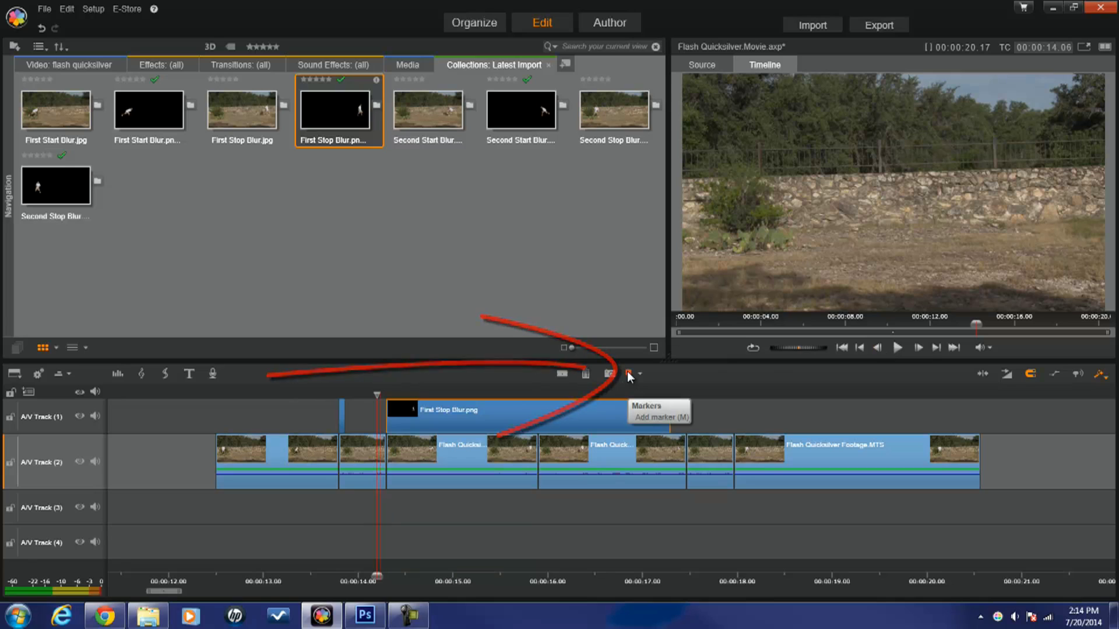
left_click_drag(577, 418, 570, 420)
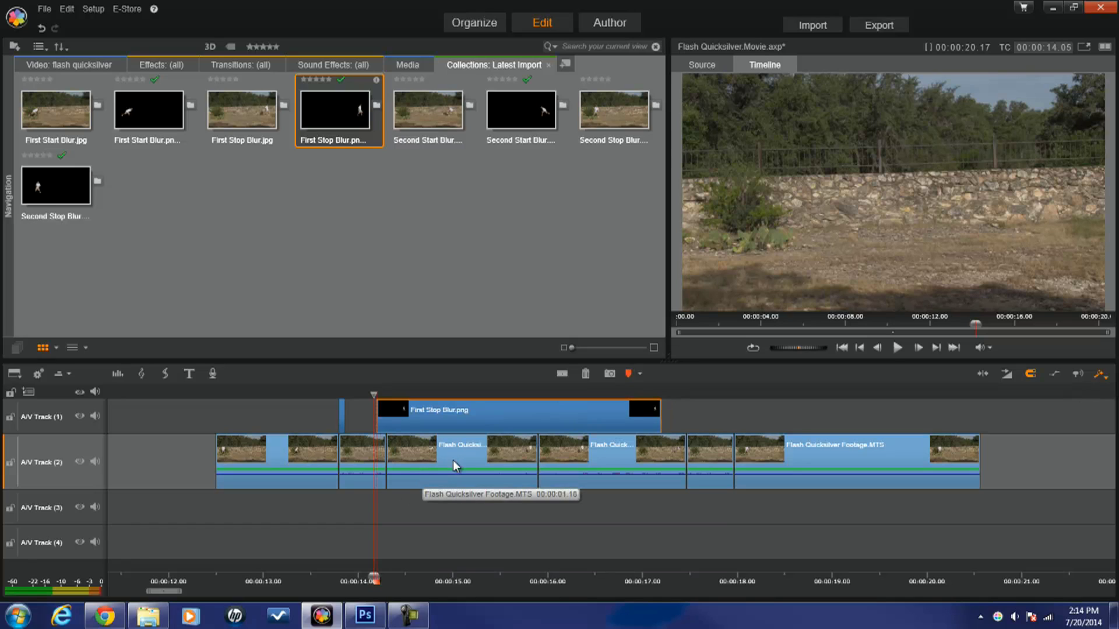
Set the duration of the First Stop Blur.png clip to 00:00:00.02
right_click(449, 417)
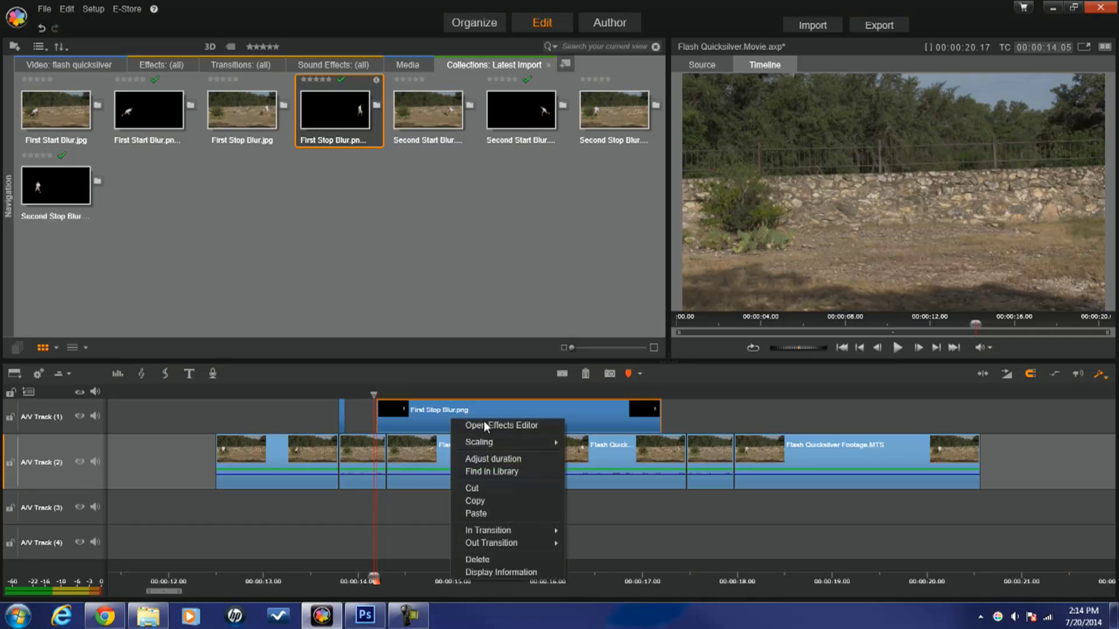
left_click(487, 458)
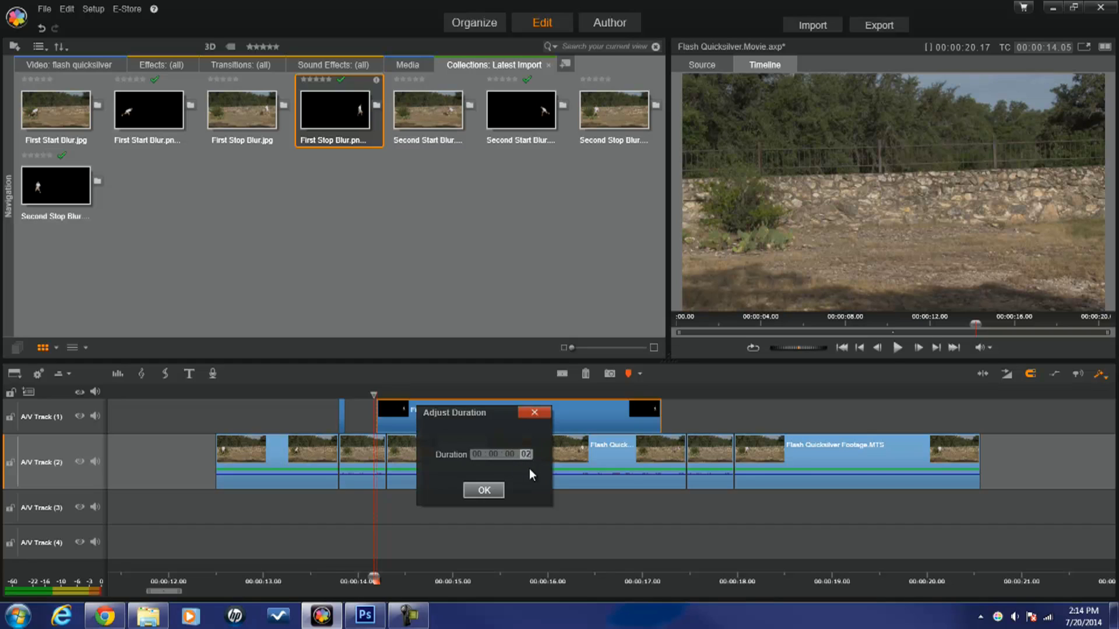
left_click(484, 490)
key("Right")
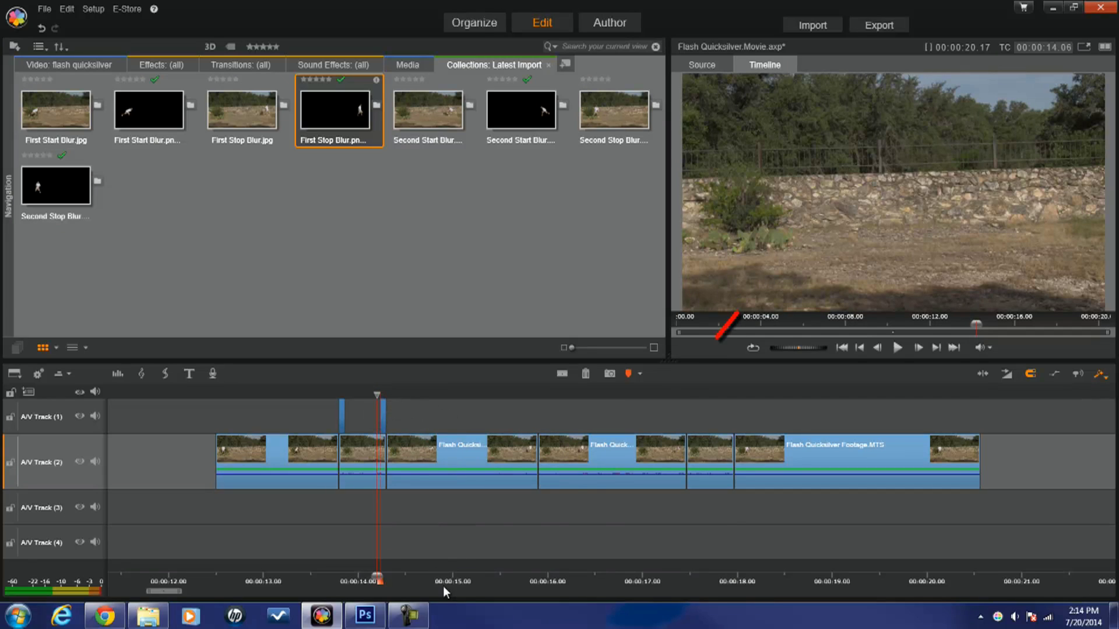
Copy all effects from the First Start Blur.png clip and paste them onto the First Stop Blur.png clip
scroll(437, 575, "up", 4)
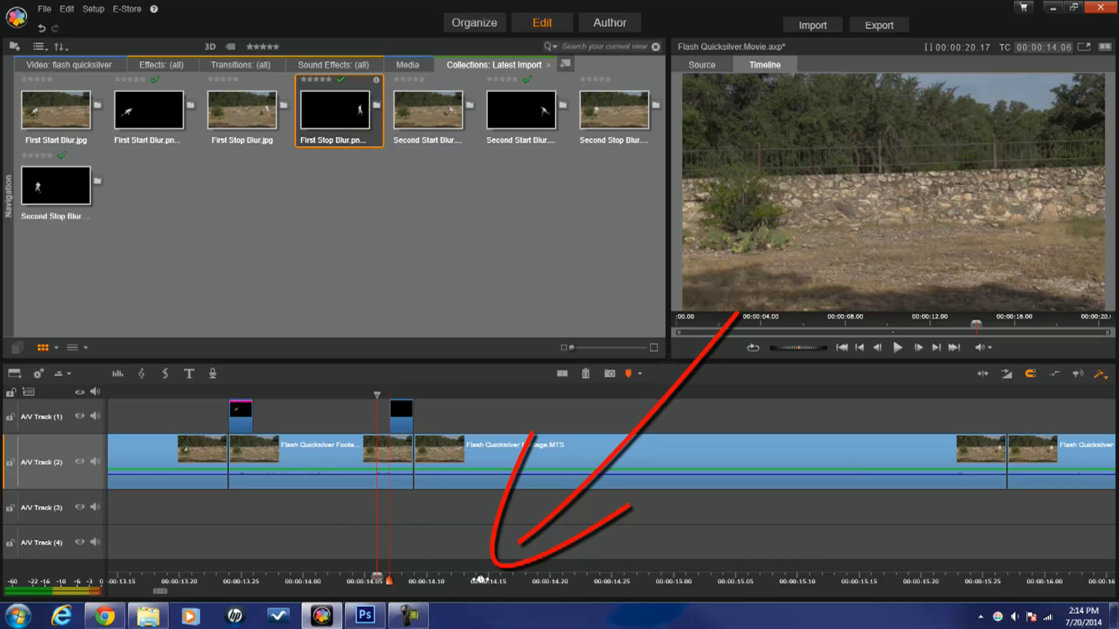
scroll(476, 581, "up", 1)
left_click_drag(192, 417, 210, 412)
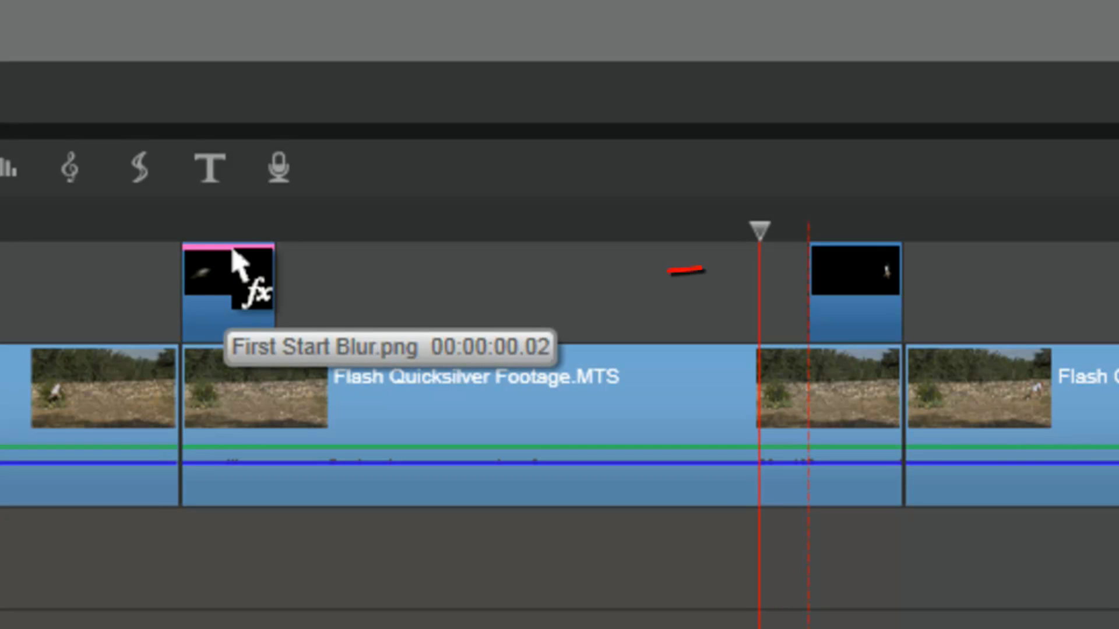
right_click(236, 262)
mouse_move(319, 280)
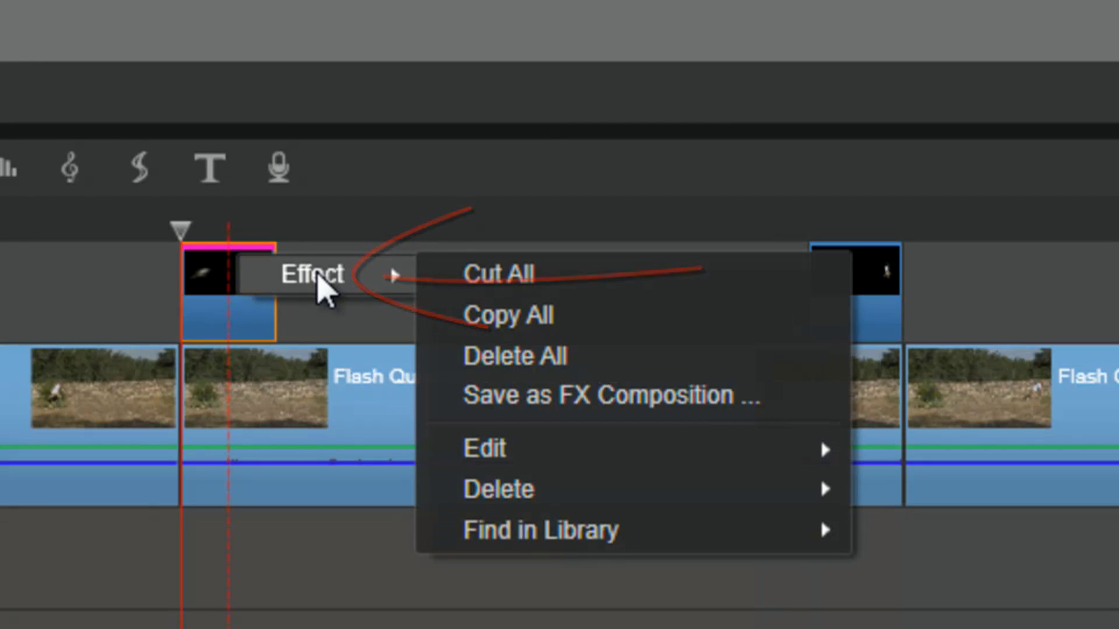
left_click(516, 317)
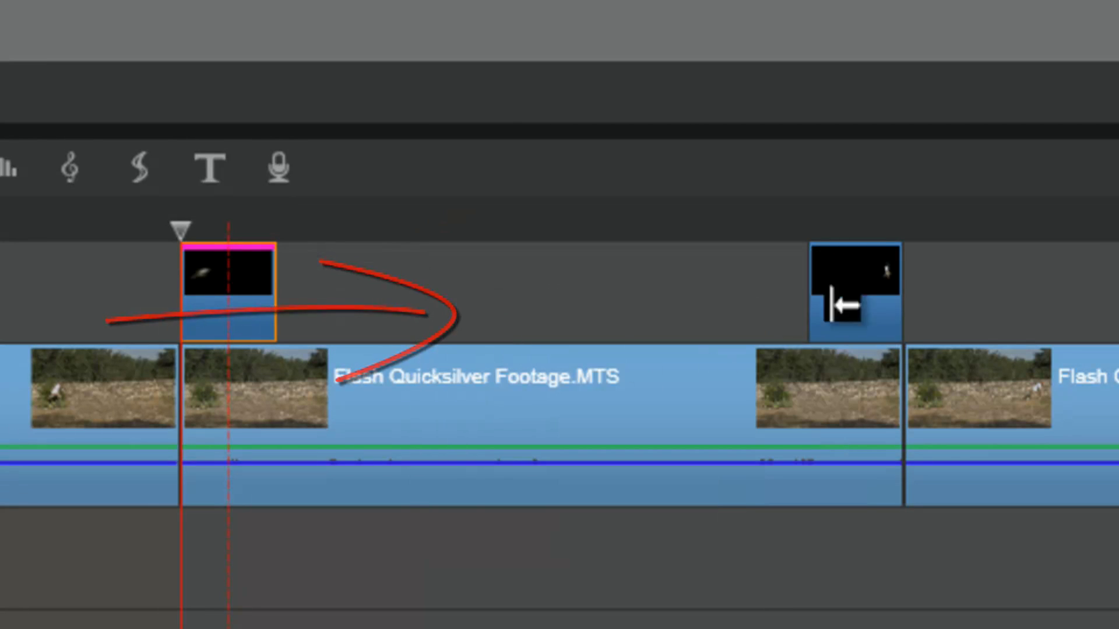
left_click(867, 306)
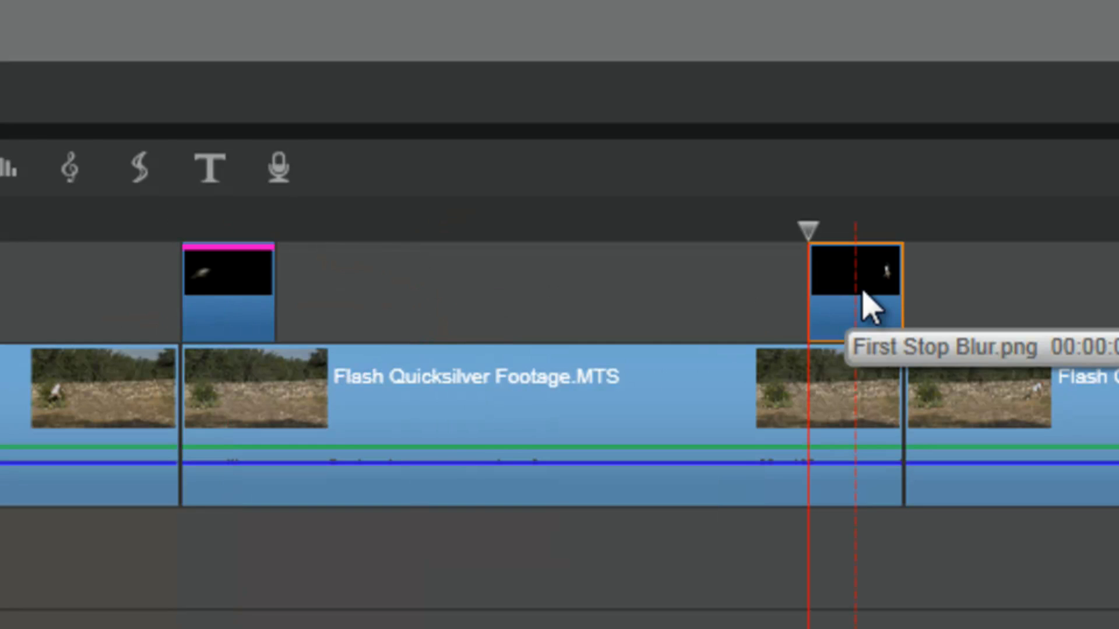
right_click(863, 294)
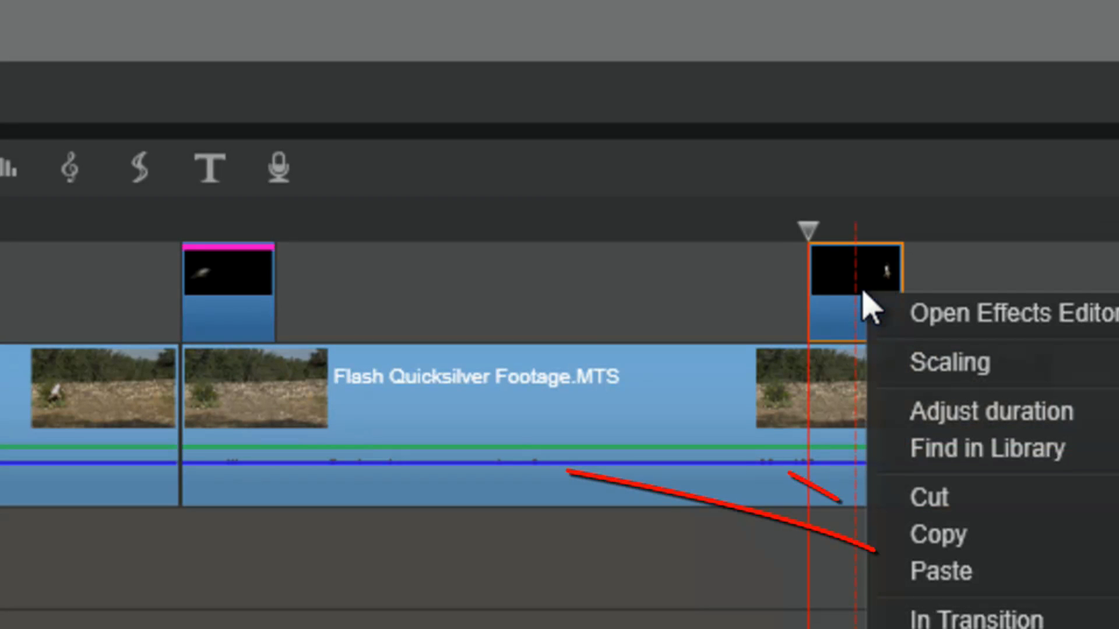
left_click(950, 580)
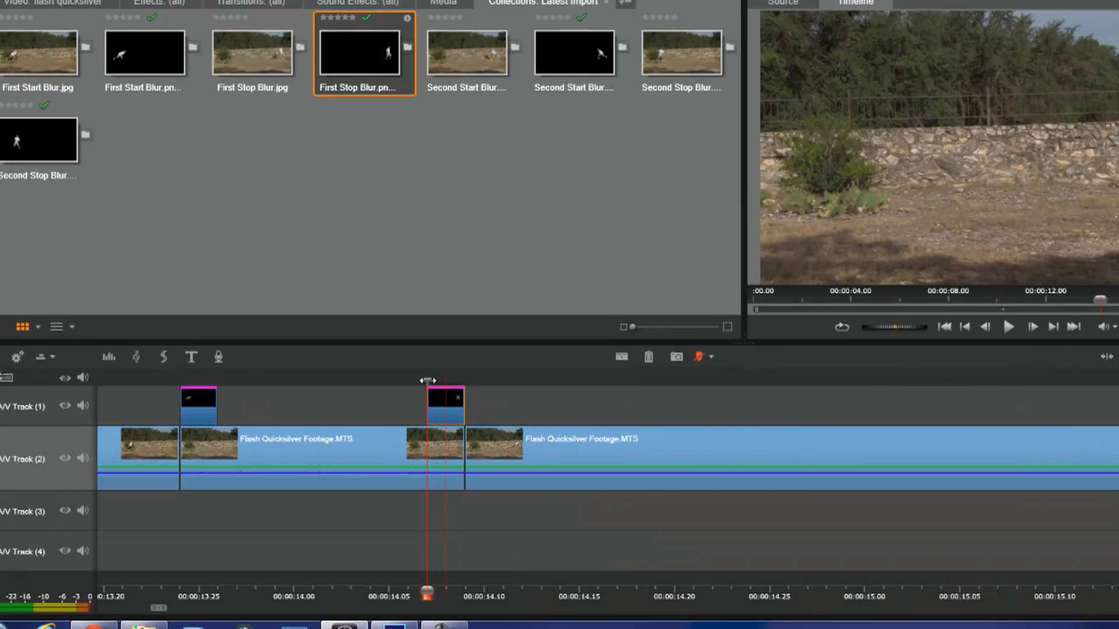
Play the timeline from before the first cut to review the run with both the start and stop blurs
left_click_drag(425, 396, 164, 402)
left_click_drag(539, 577, 437, 579)
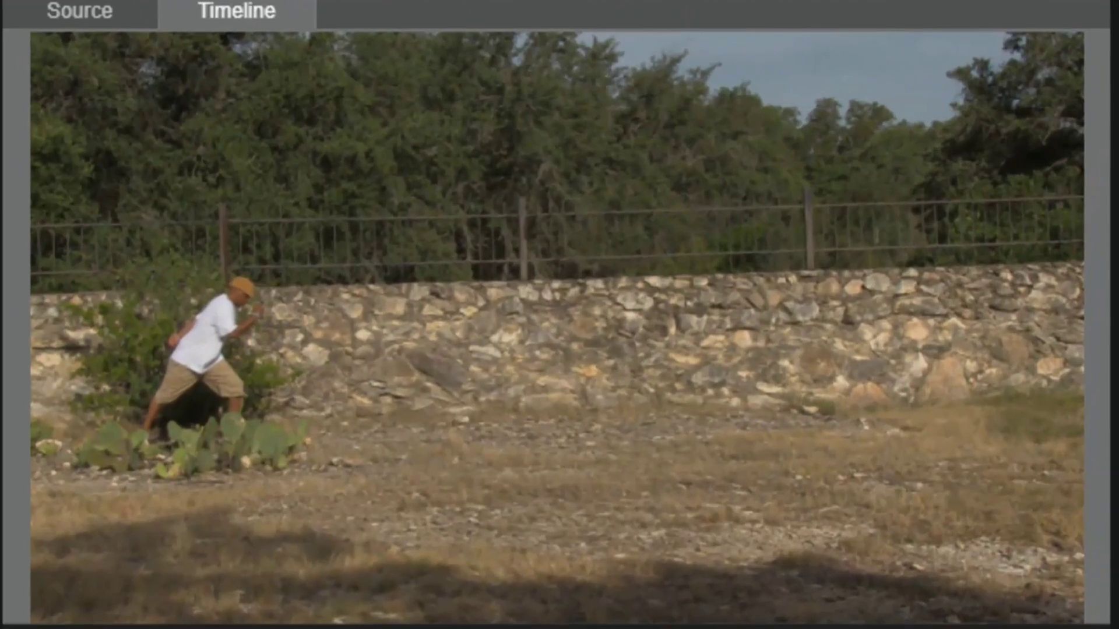
key("space")
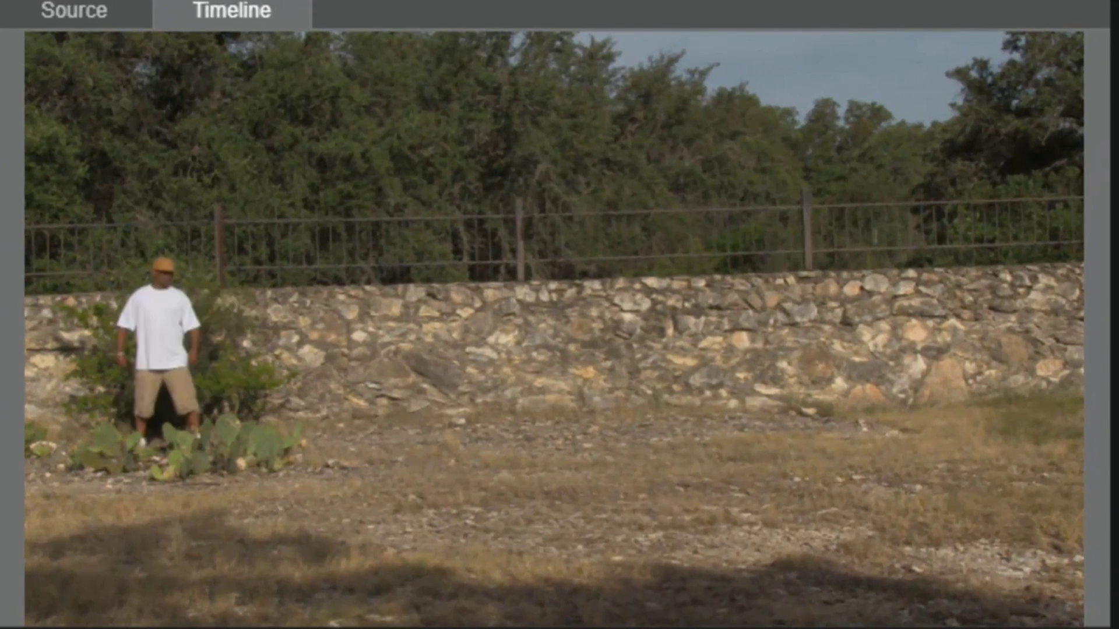